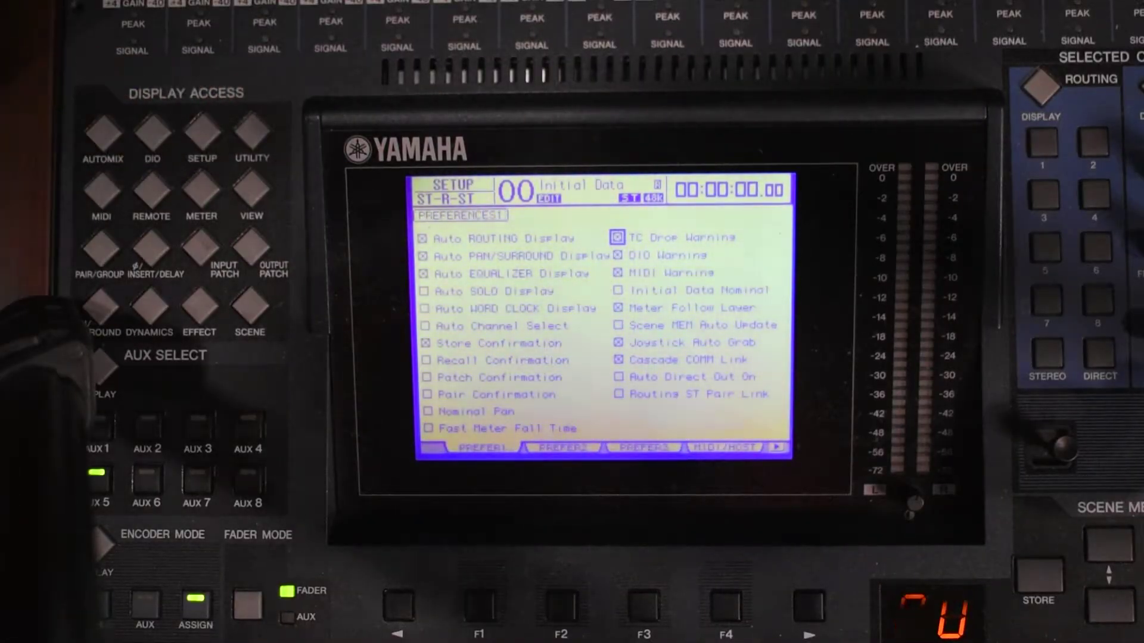
{"action": "left_click", "coordinate": [725, 607]}
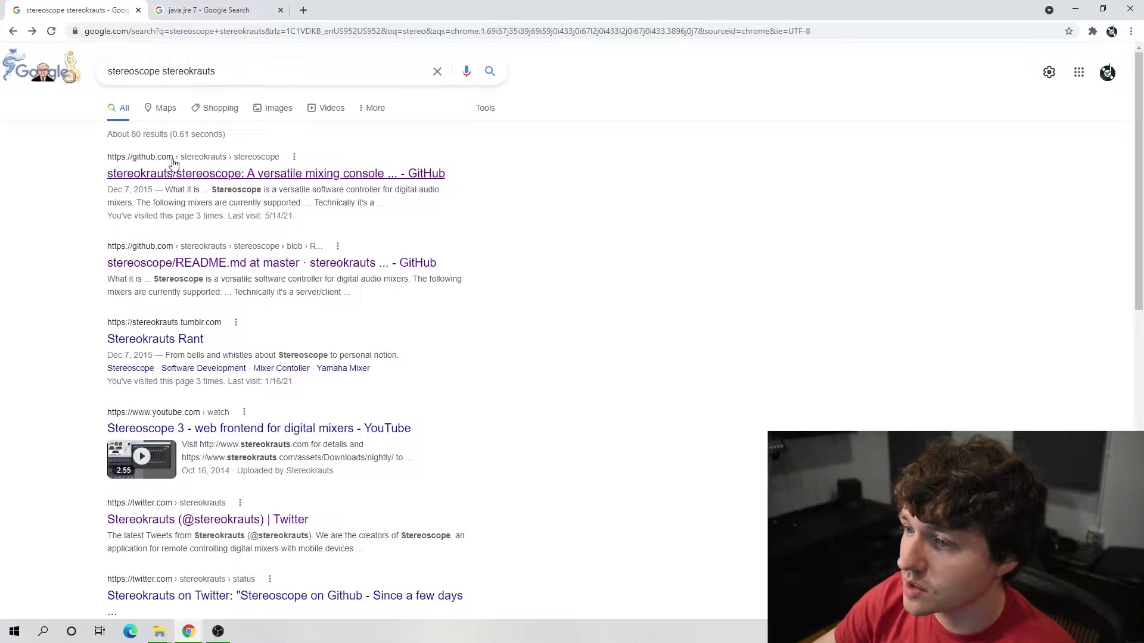
Open the stereokrauts/stereoscope repository on GitHub and go to its 3.0.0-pre3 release.
{"action": "left_click", "coordinate": [153, 174]}
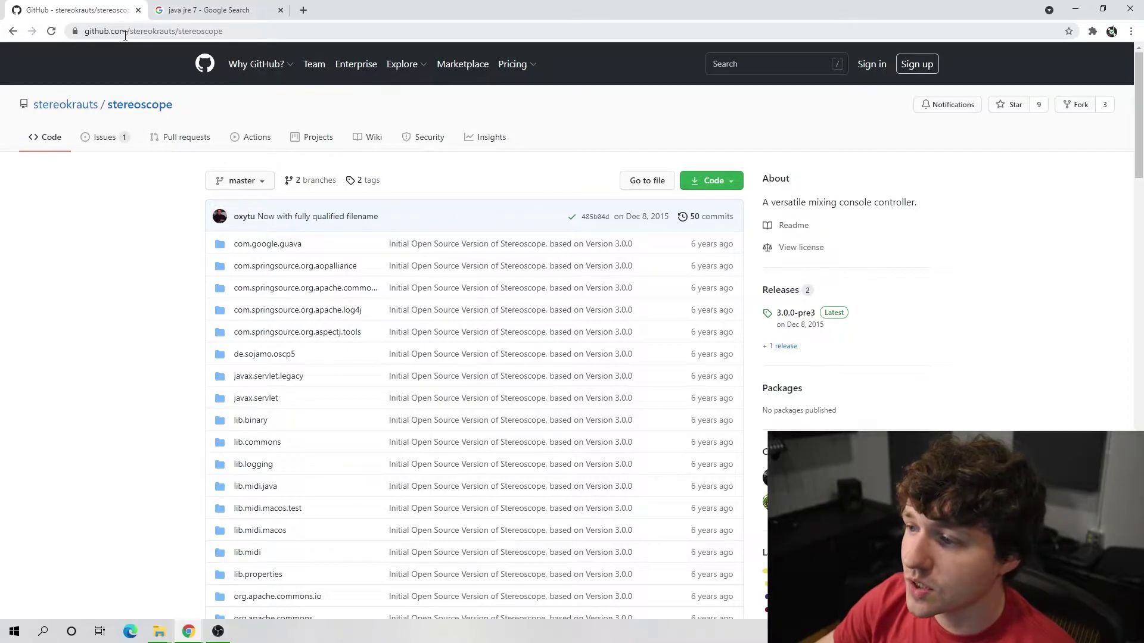
{"action": "scroll", "coordinate": [312, 248], "scroll_direction": "down", "scroll_amount": 5}
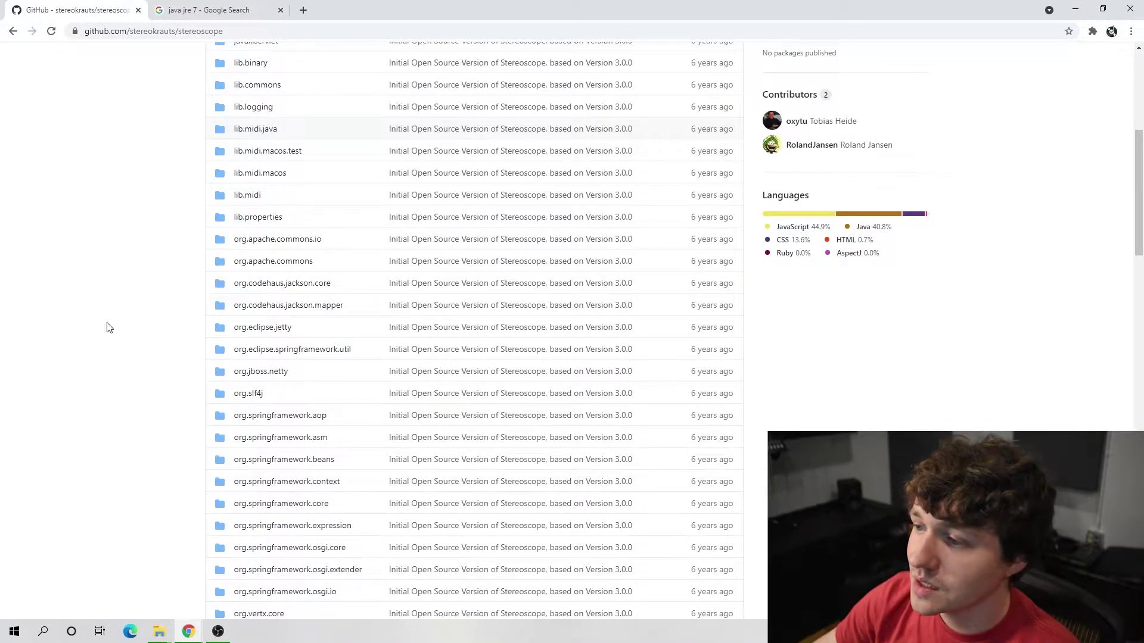
{"action": "scroll", "coordinate": [109, 327], "scroll_direction": "up", "scroll_amount": 5}
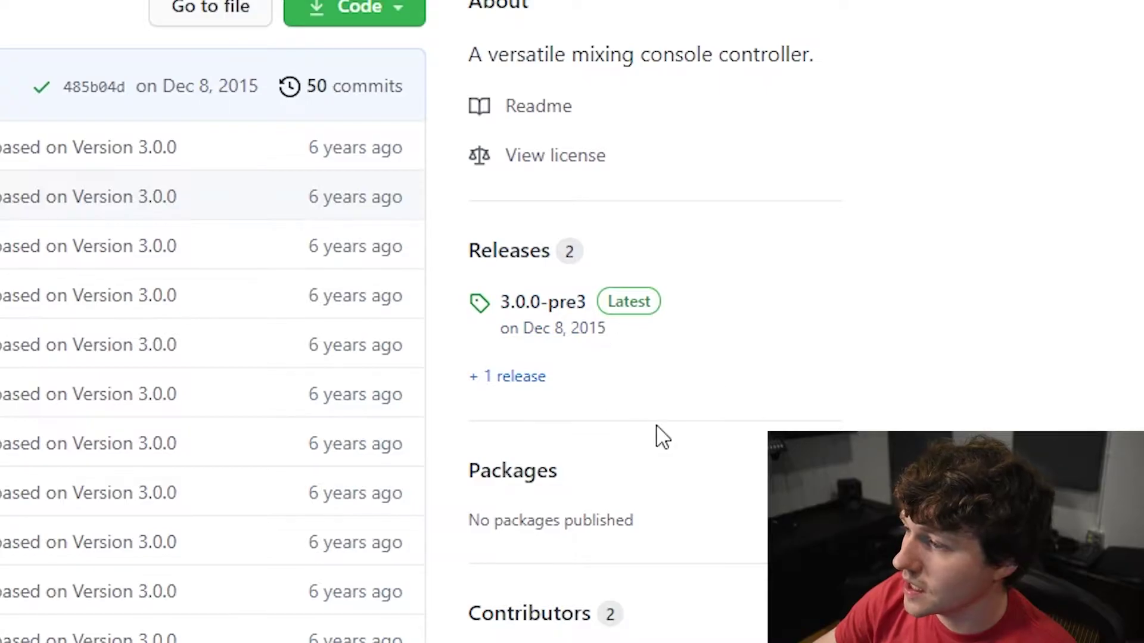
{"action": "left_click", "coordinate": [543, 305]}
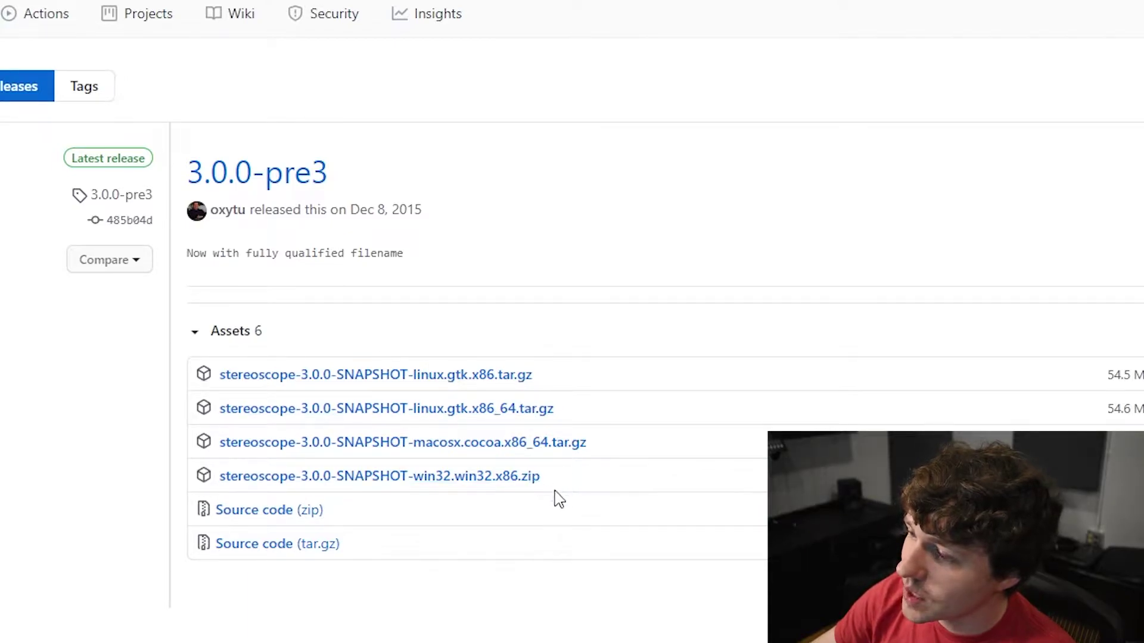
Download the Windows build stereoscope-3.0.0-SNAPSHOT-win32.win32.x86.zip from the release assets.
{"action": "left_click_drag", "start_coordinate": [577, 492], "coordinate": [204, 475]}
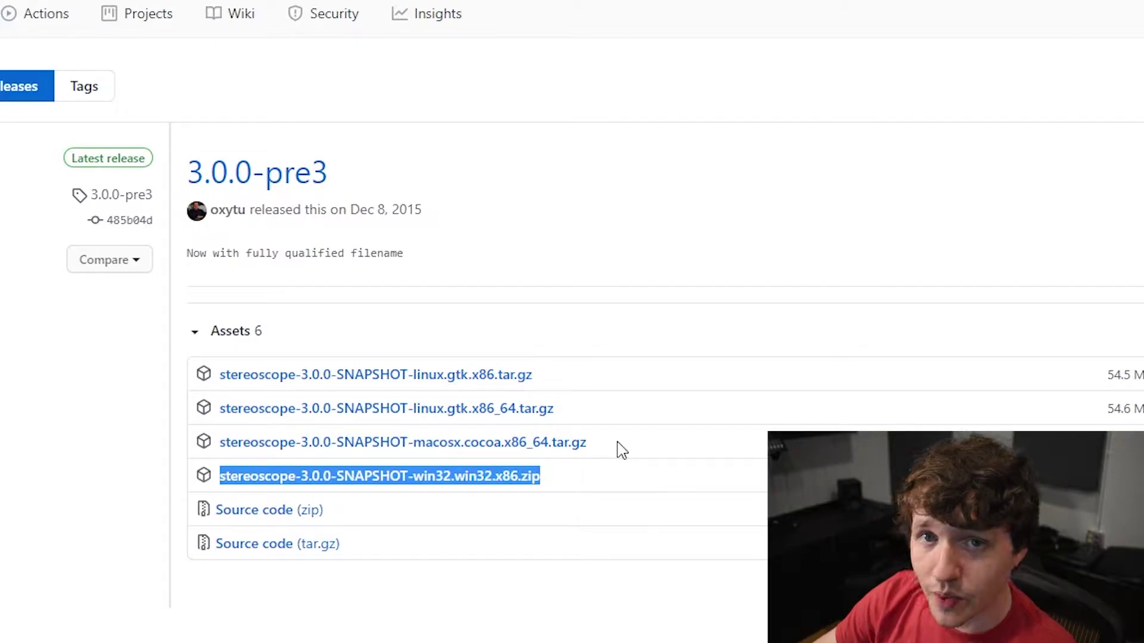
{"action": "left_click_drag", "start_coordinate": [637, 451], "coordinate": [611, 400]}
{"action": "left_click", "coordinate": [620, 496]}
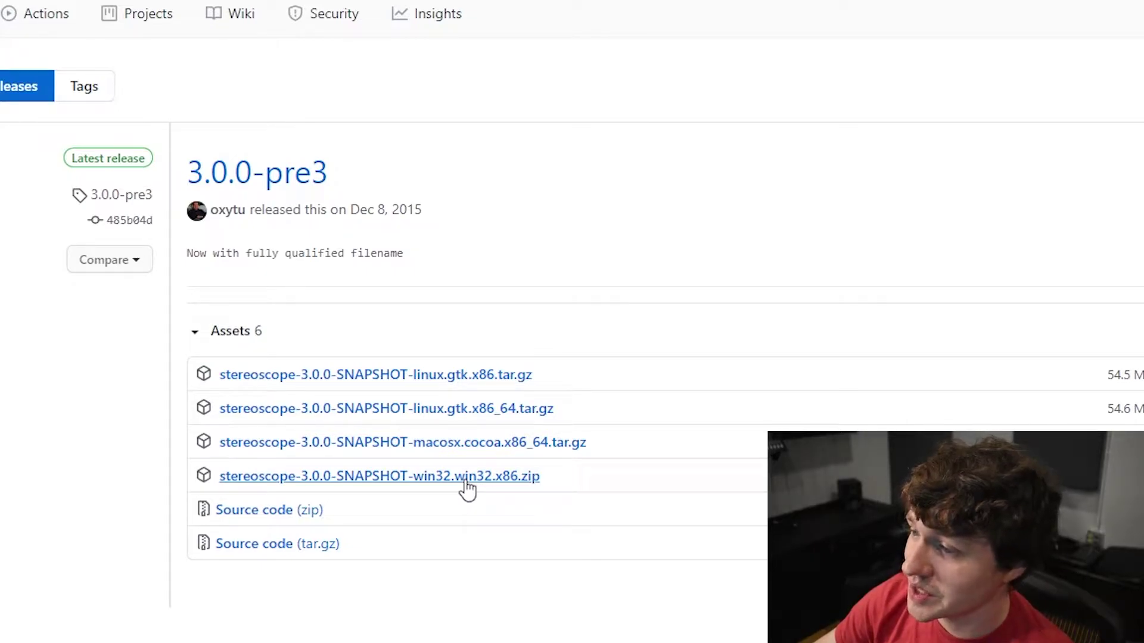
{"action": "left_click", "coordinate": [524, 487]}
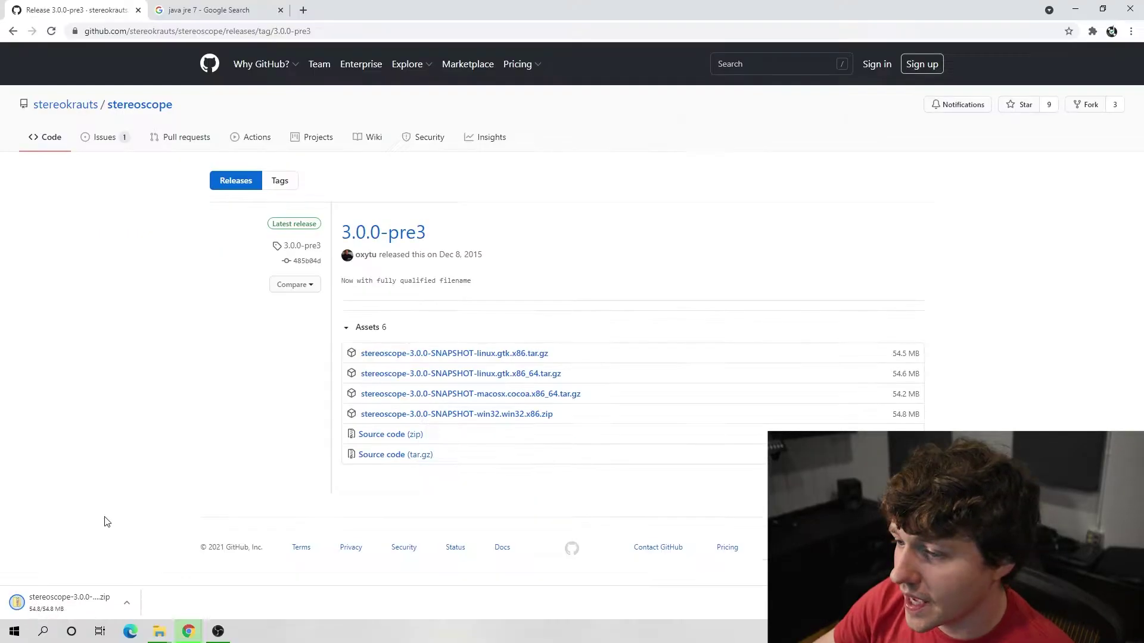
Open the downloaded archive and extract all its files to C:\Program Files\Stereoscope.
{"action": "left_click", "coordinate": [71, 598]}
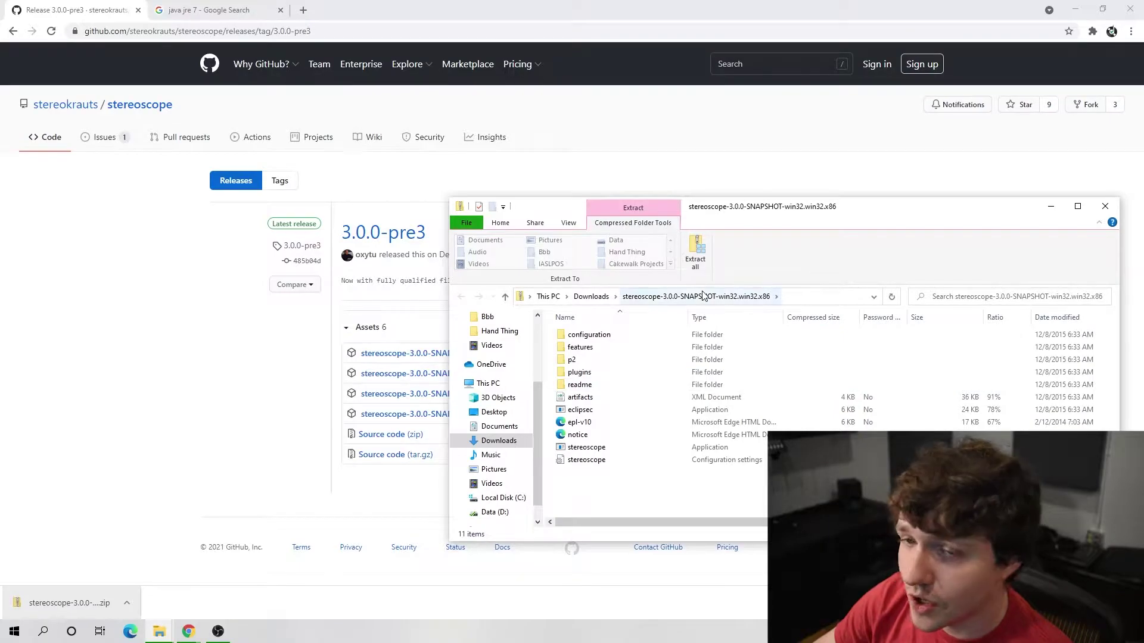
{"action": "left_click", "coordinate": [695, 253]}
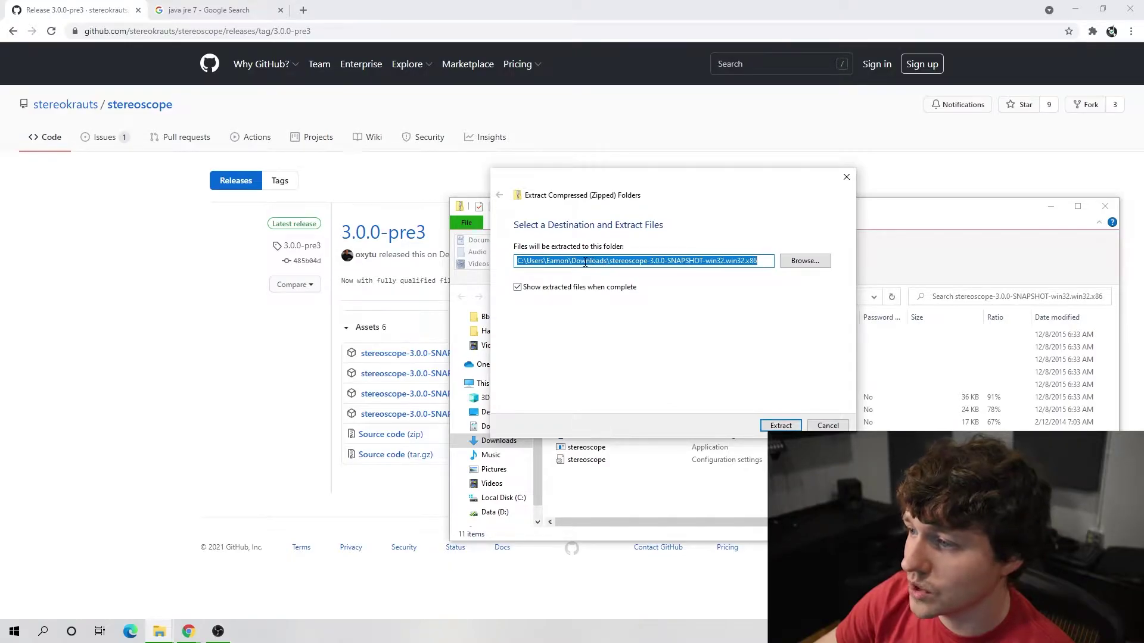
{"action": "left_click", "coordinate": [795, 260]}
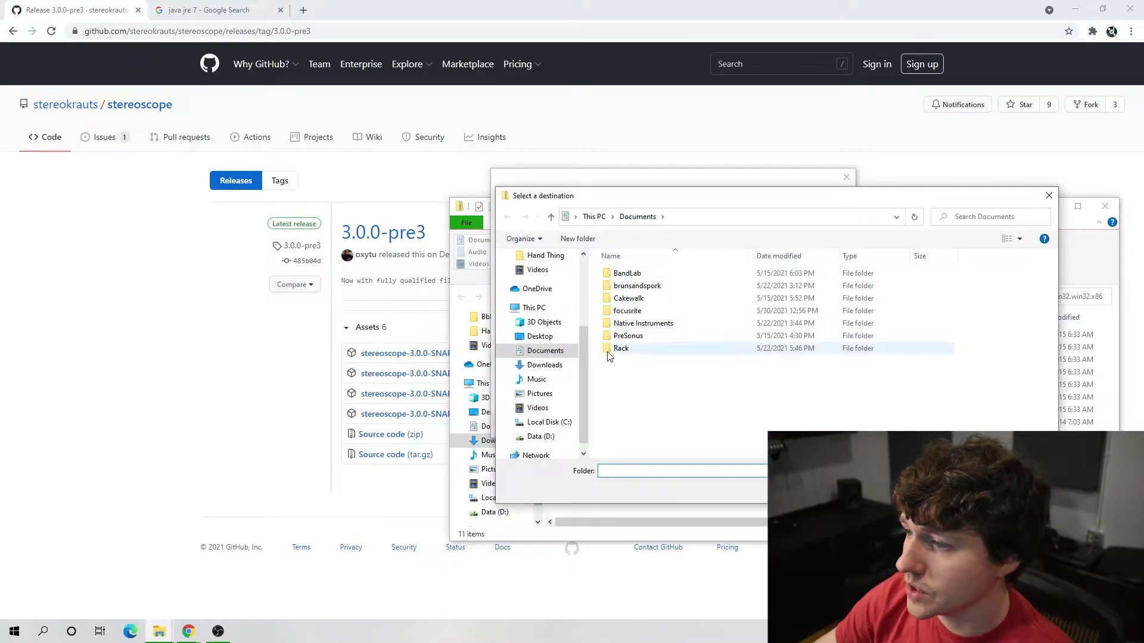
{"action": "scroll", "coordinate": [534, 307], "scroll_direction": "up", "scroll_amount": 1}
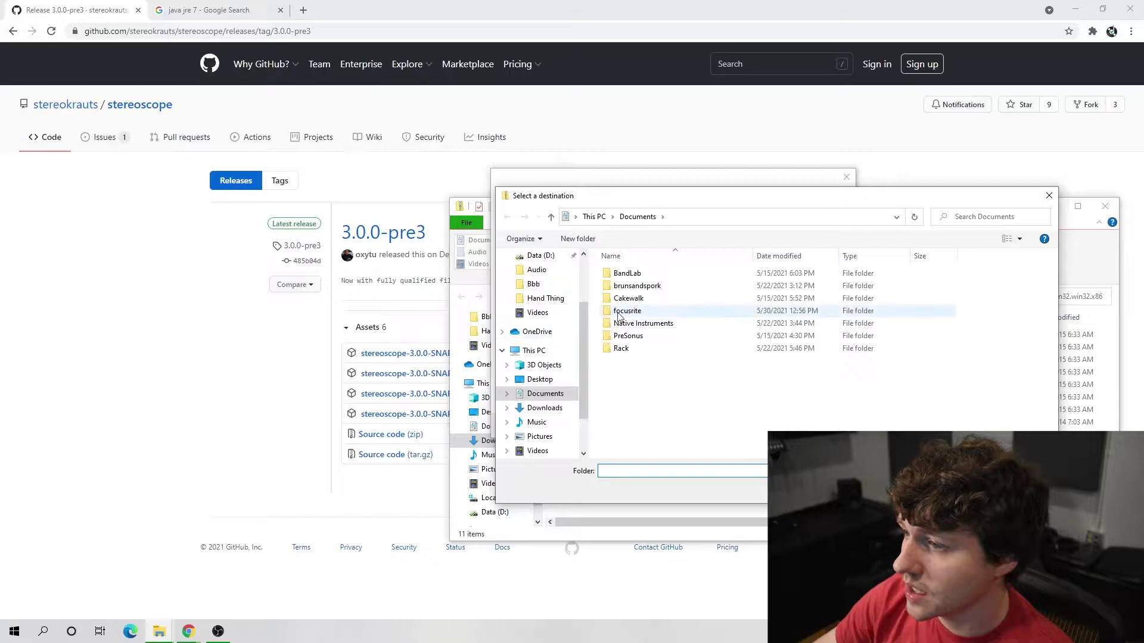
{"action": "scroll", "coordinate": [580, 355], "scroll_direction": "down", "scroll_amount": 2}
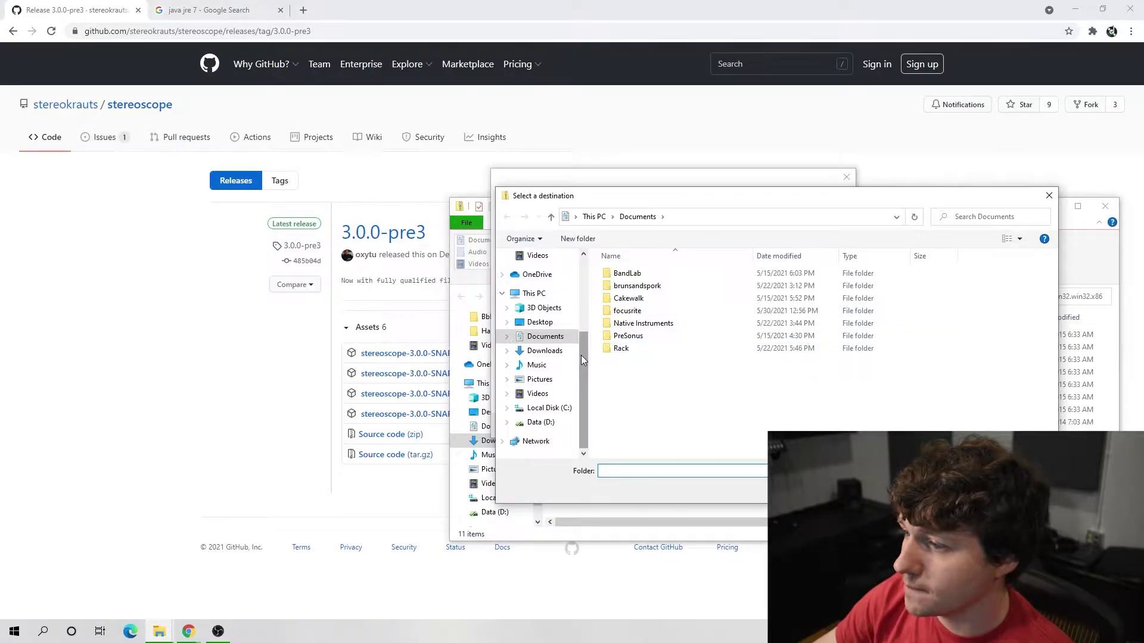
{"action": "left_click", "coordinate": [559, 411]}
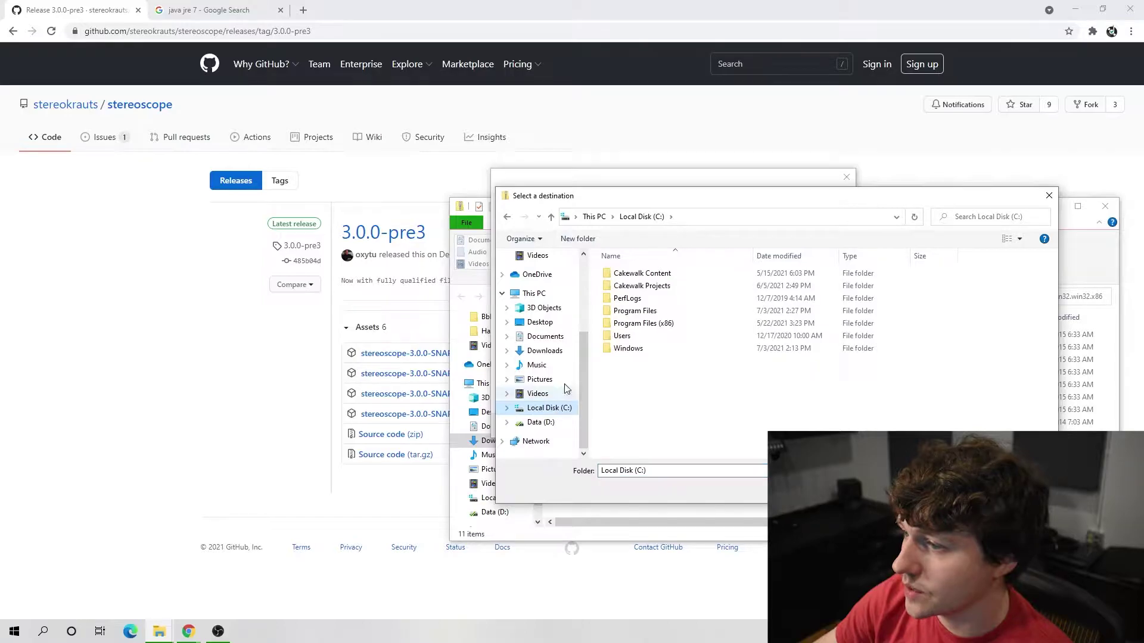
{"action": "double_click", "coordinate": [637, 310]}
{"action": "left_click", "coordinate": [638, 460]}
{"action": "left_click", "coordinate": [953, 490]}
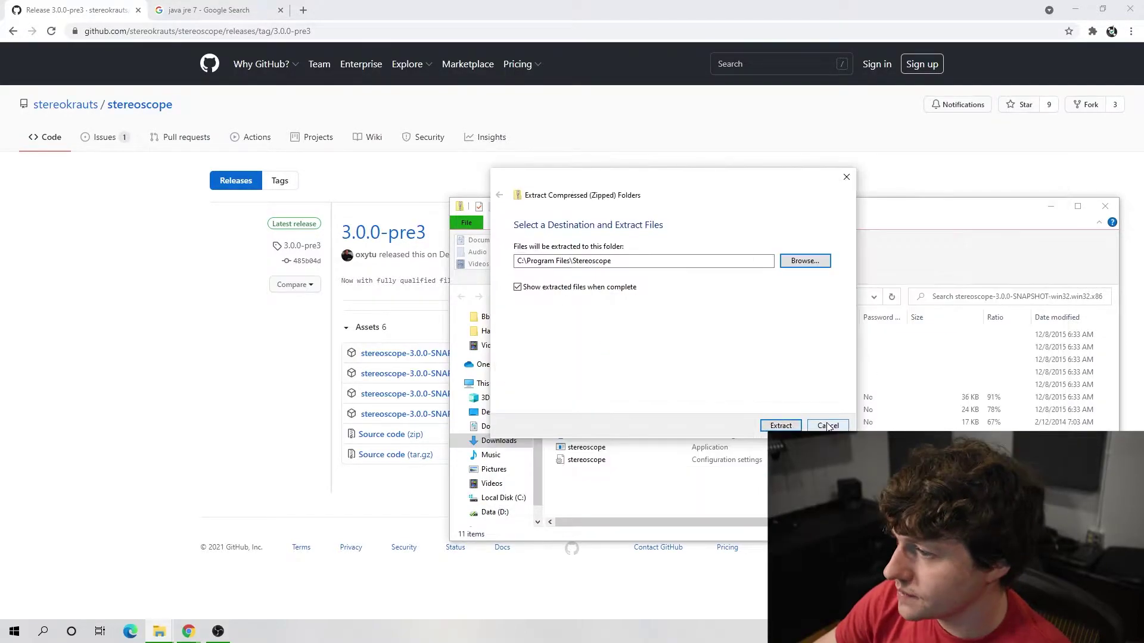
{"action": "left_click", "coordinate": [780, 425]}
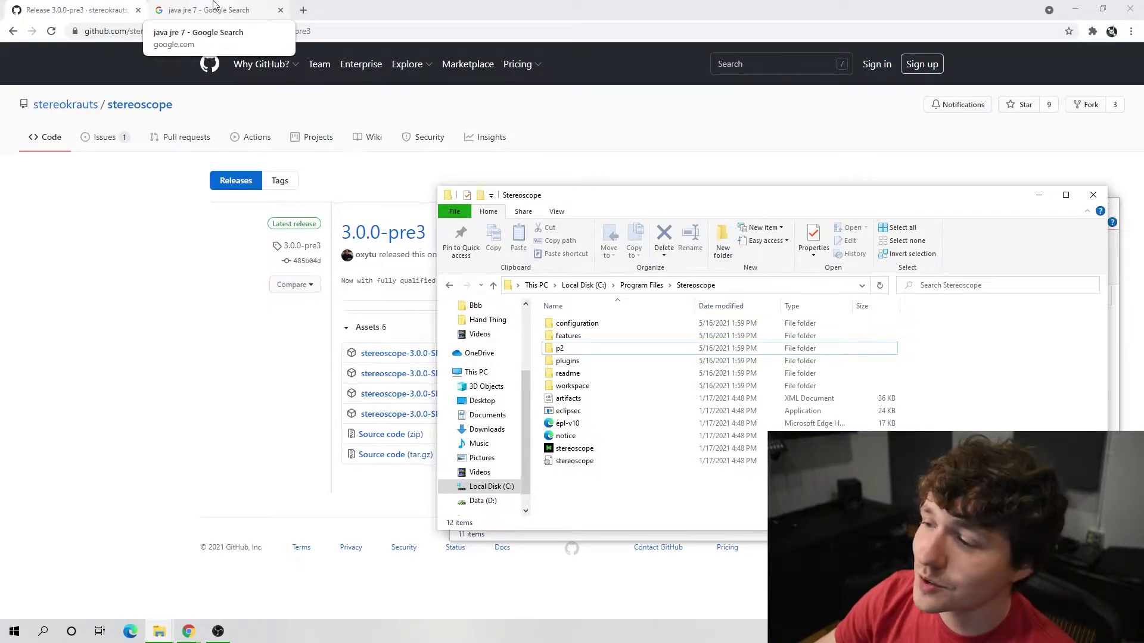
Open Oracle's Java SE 7 archive downloads from the java jre 7 search and find the Java SE Runtime Environment 7 file list.
{"action": "left_click", "coordinate": [208, 9]}
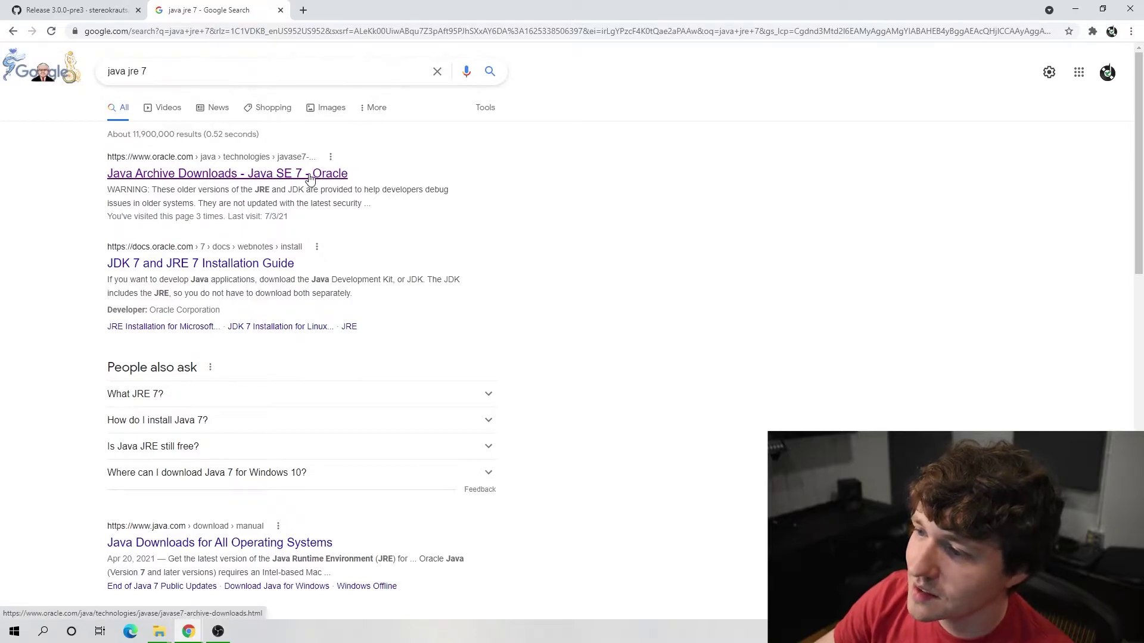
{"action": "left_click", "coordinate": [207, 178]}
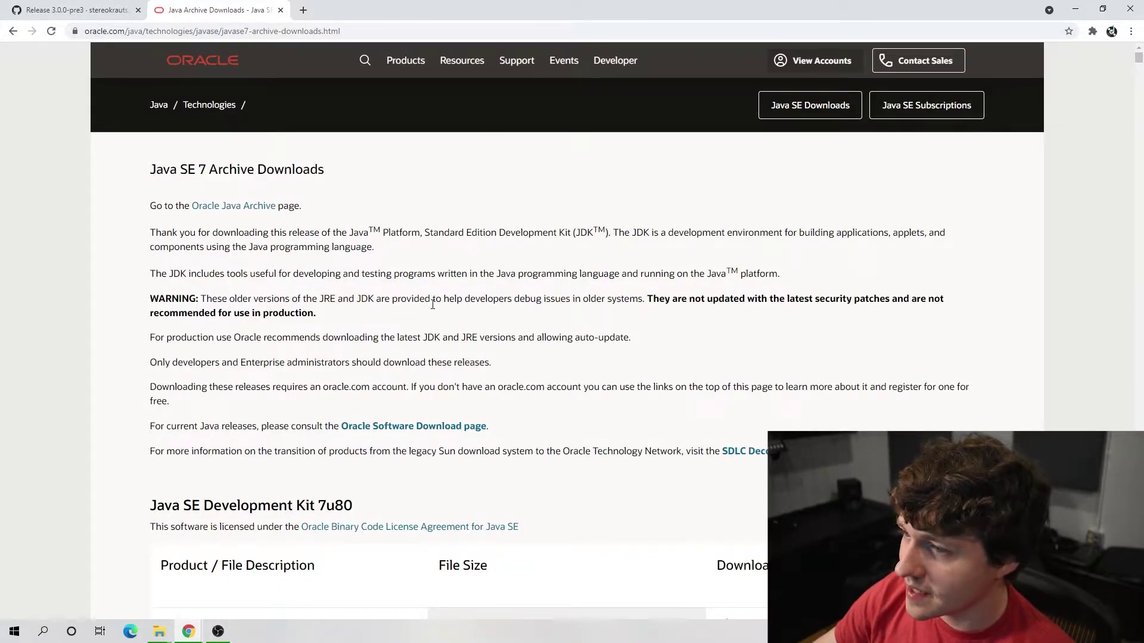
{"action": "scroll", "coordinate": [433, 304], "scroll_direction": "down", "scroll_amount": 8}
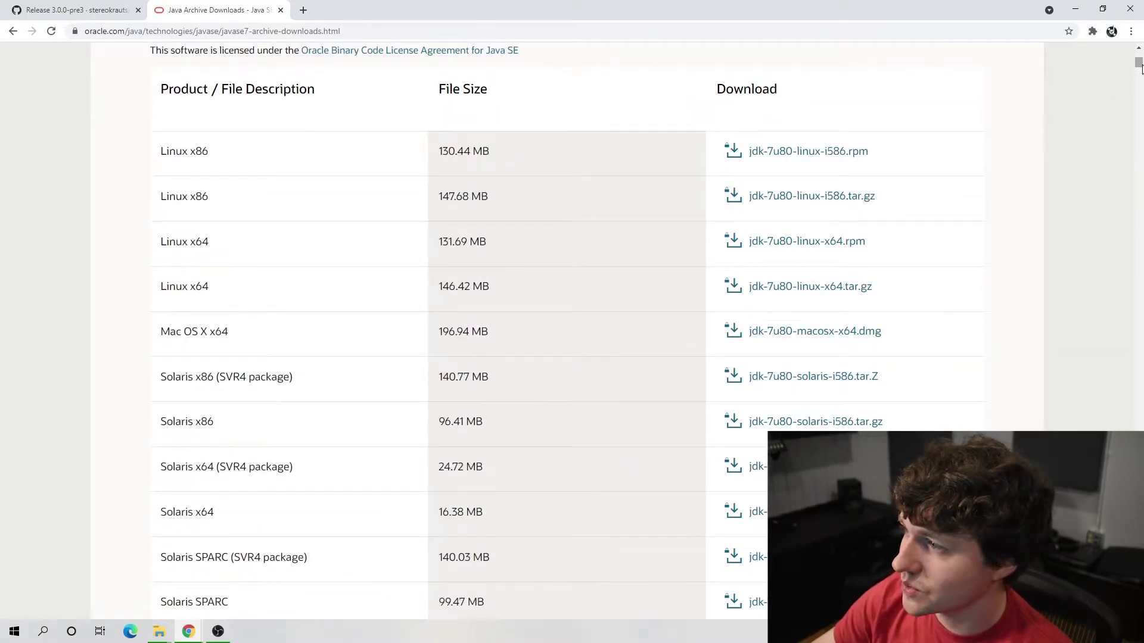
{"action": "left_click_drag", "start_coordinate": [1140, 67], "coordinate": [1139, 613]}
{"action": "scroll", "coordinate": [760, 148], "scroll_direction": "up", "scroll_amount": 8}
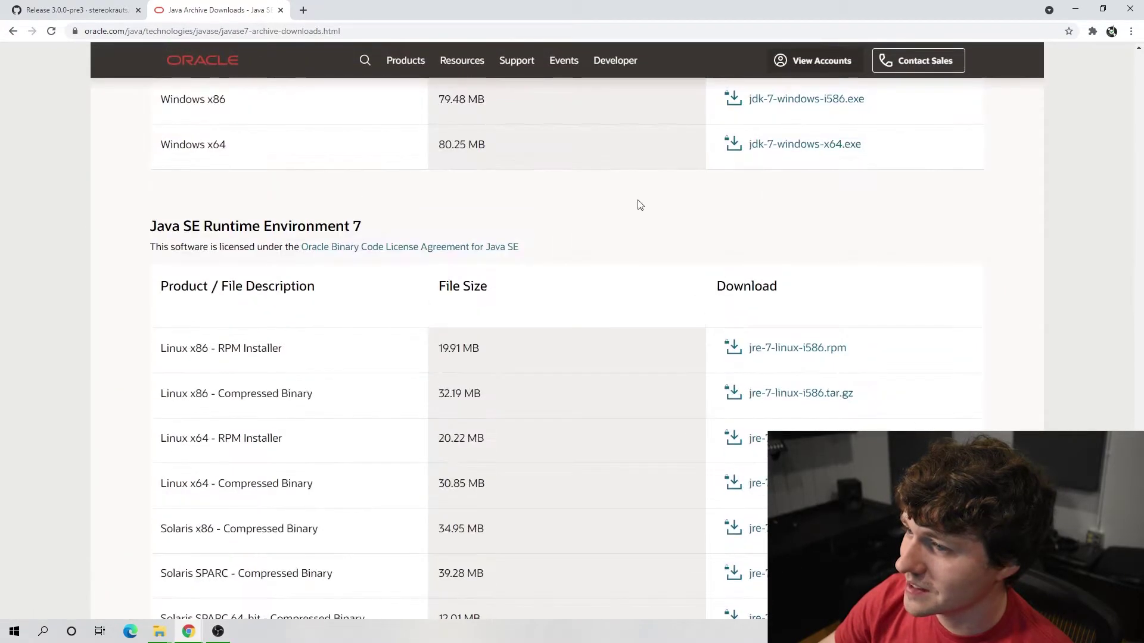
{"action": "left_click_drag", "start_coordinate": [153, 220], "coordinate": [366, 231]}
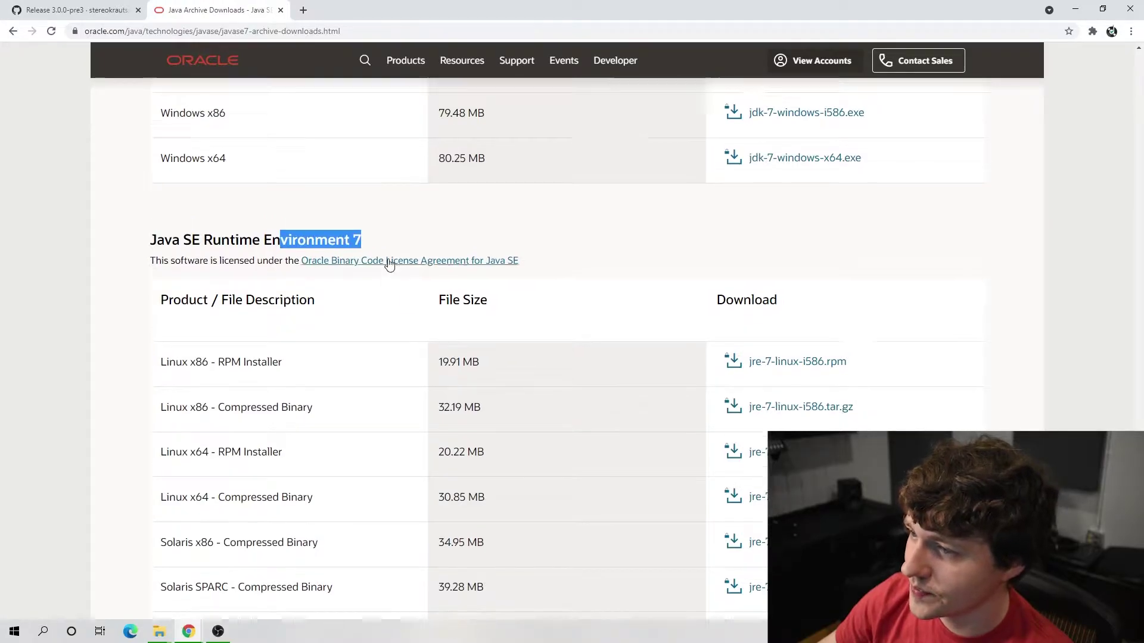
{"action": "scroll", "coordinate": [319, 224], "scroll_direction": "down", "scroll_amount": 4}
{"action": "scroll", "coordinate": [319, 230], "scroll_direction": "up", "scroll_amount": 1}
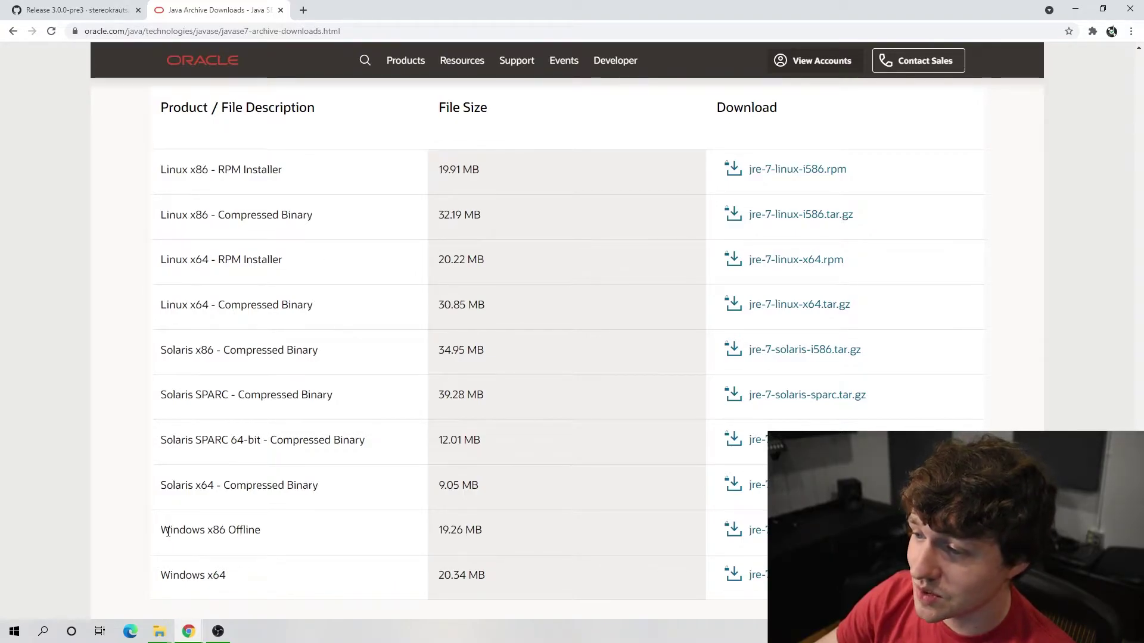
Compare the Windows x86 Offline runtime entry with the win32 x86 Stereoscope asset on the GitHub release page.
{"action": "left_click_drag", "start_coordinate": [166, 530], "coordinate": [648, 528]}
{"action": "left_click", "coordinate": [648, 528]}
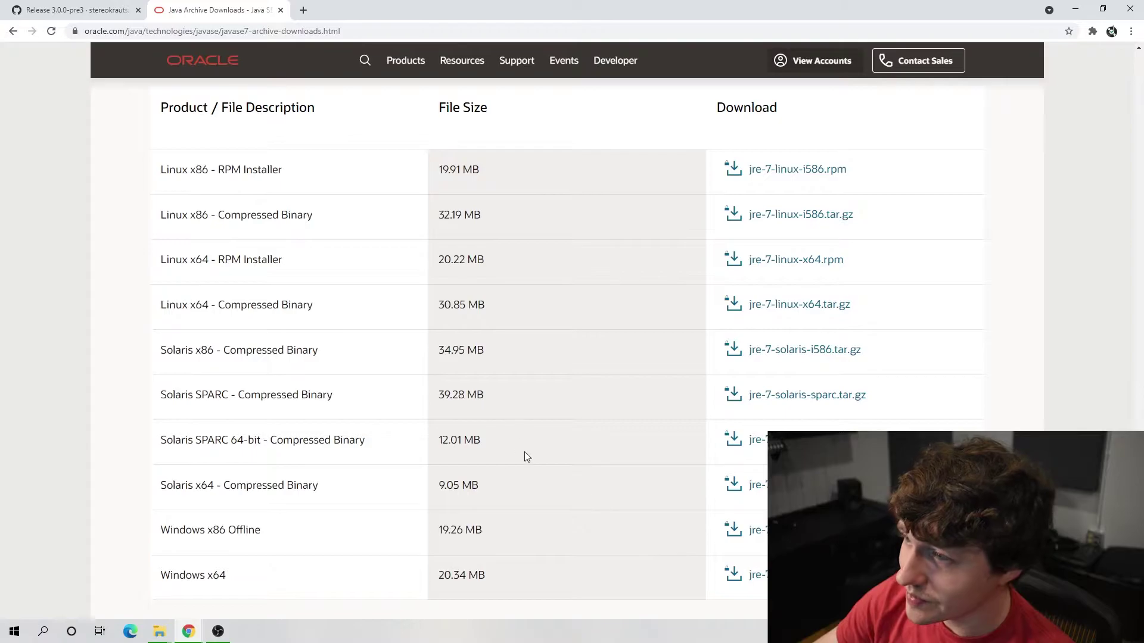
{"action": "left_click", "coordinate": [107, 7]}
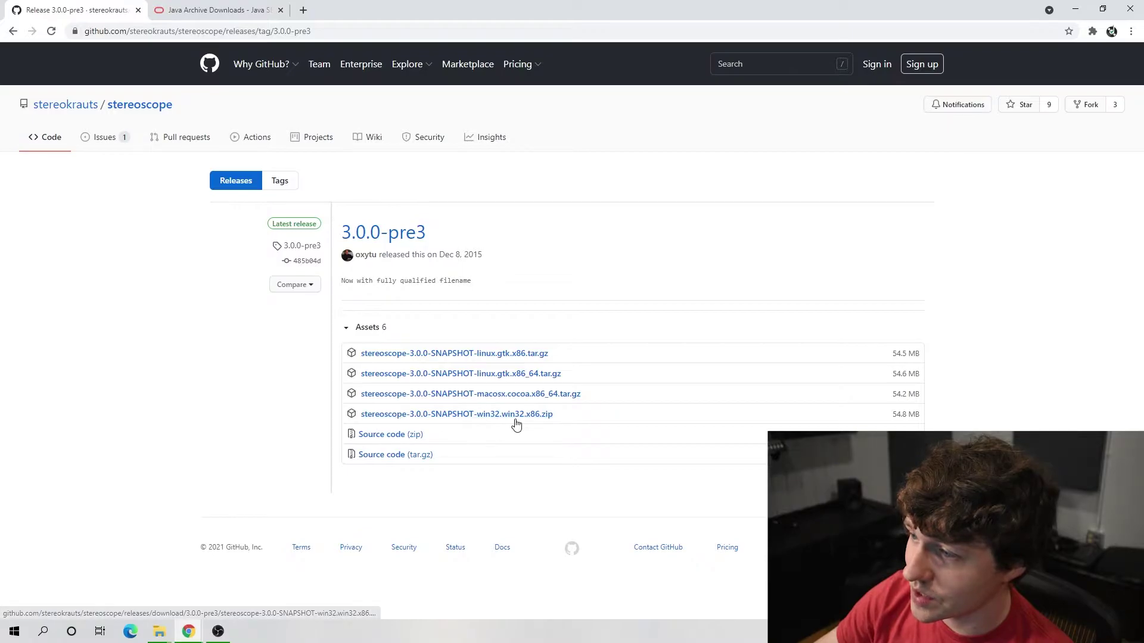
{"action": "key", "text": "ctrl+Tab"}
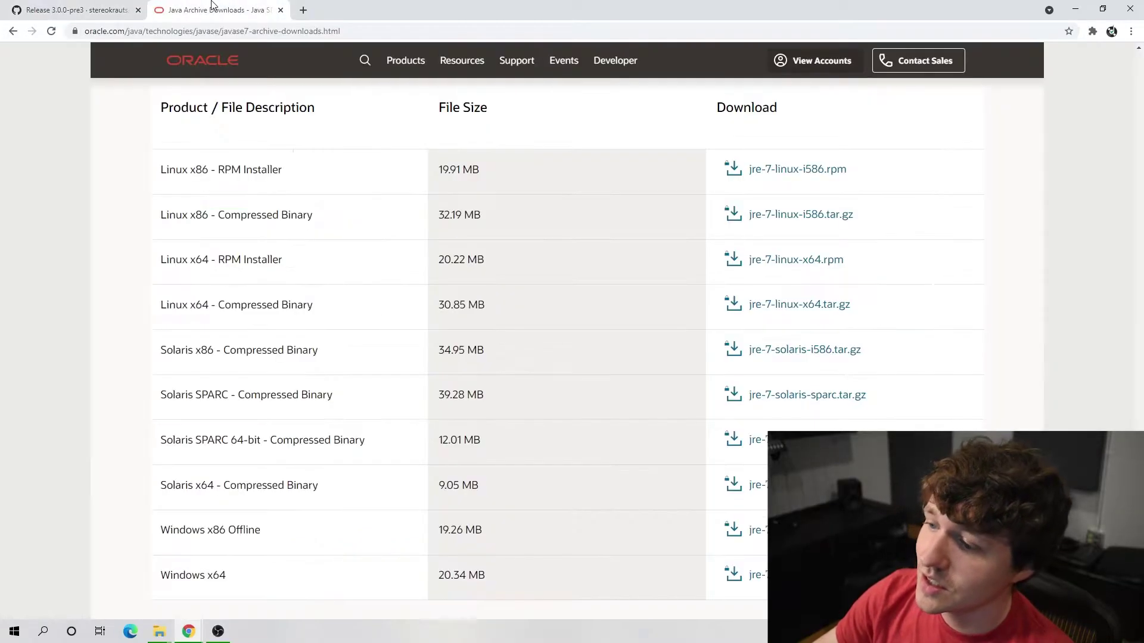
{"action": "left_click_drag", "start_coordinate": [173, 530], "coordinate": [281, 538]}
{"action": "left_click", "coordinate": [288, 538]}
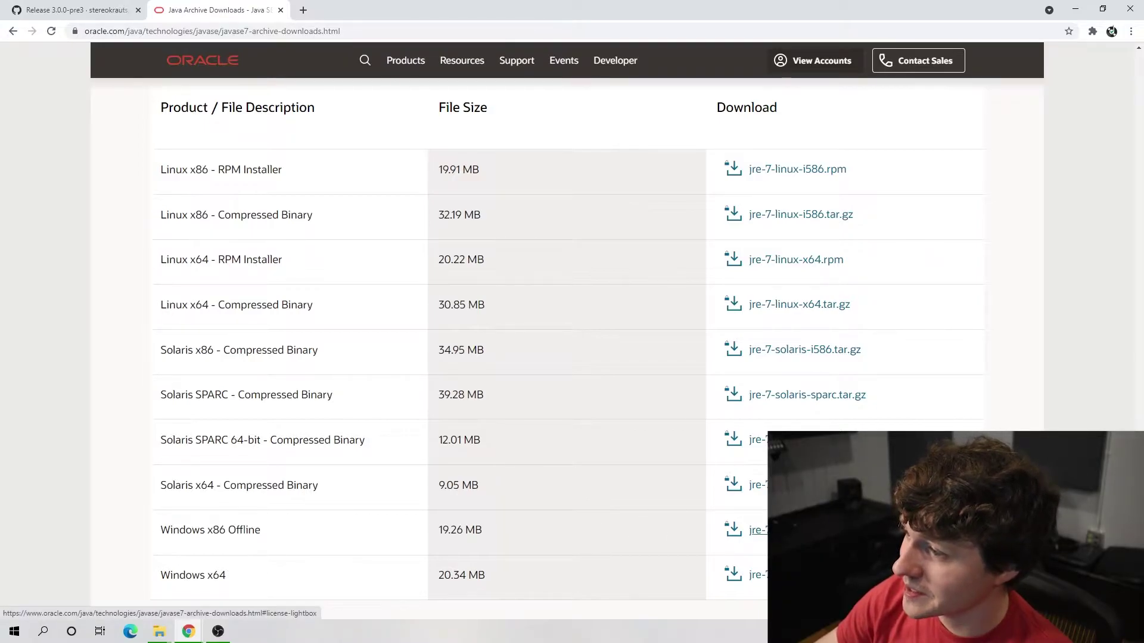
Accept the Java SE license agreement for the Windows x86 Offline runtime, download jre-7-windows-i586.exe and launch the installer.
{"action": "left_click", "coordinate": [763, 532]}
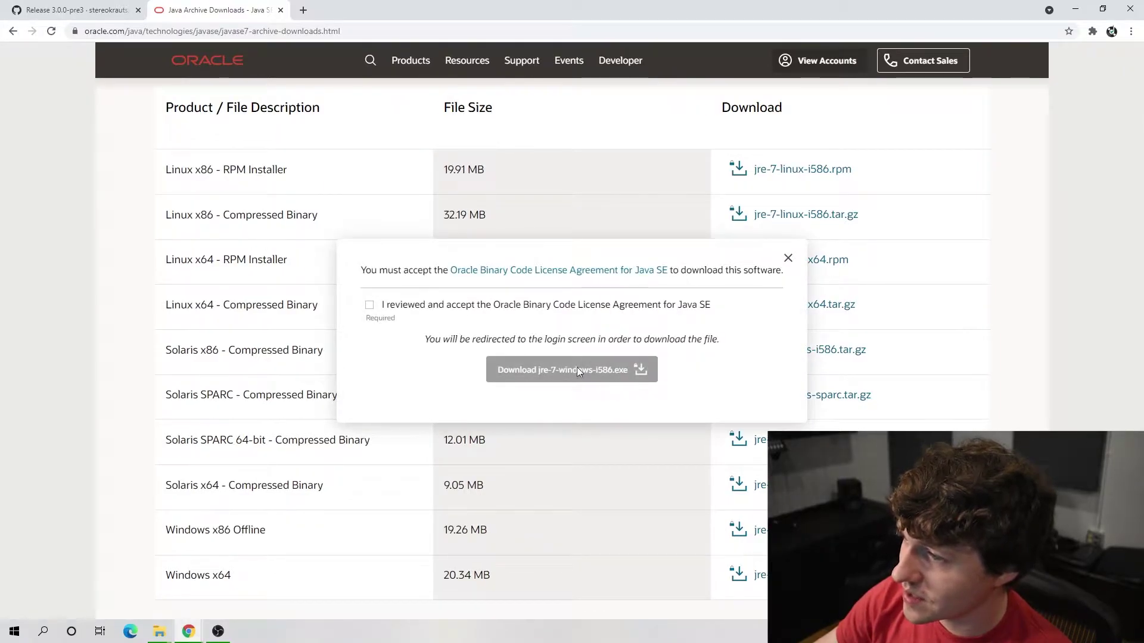
{"action": "left_click", "coordinate": [370, 305]}
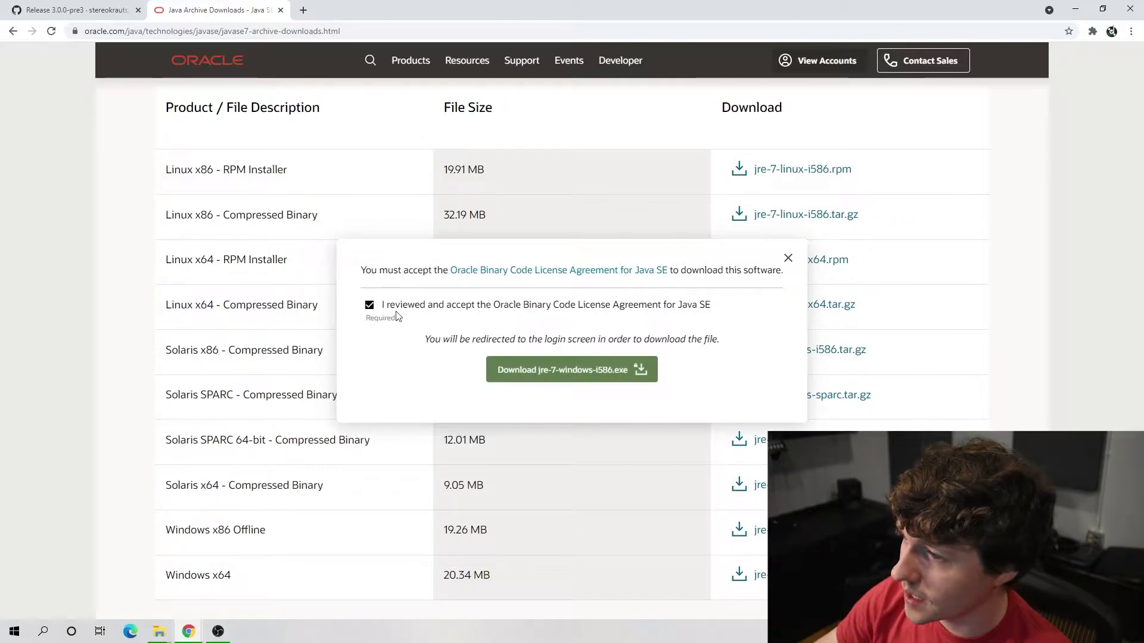
{"action": "left_click_drag", "start_coordinate": [465, 339], "coordinate": [676, 335]}
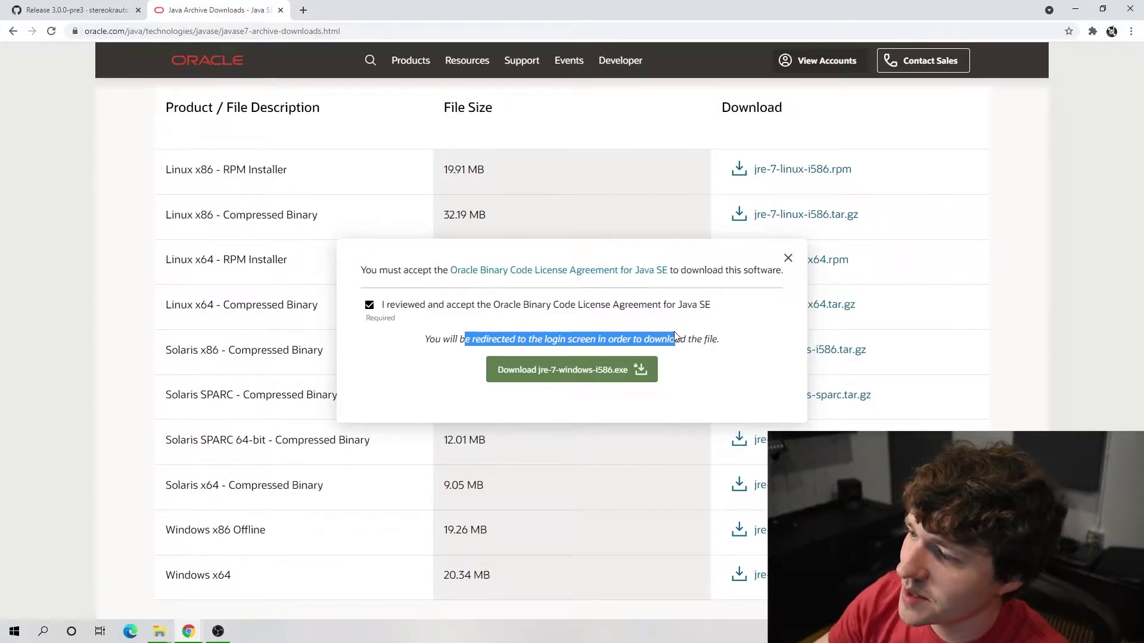
{"action": "left_click", "coordinate": [613, 377]}
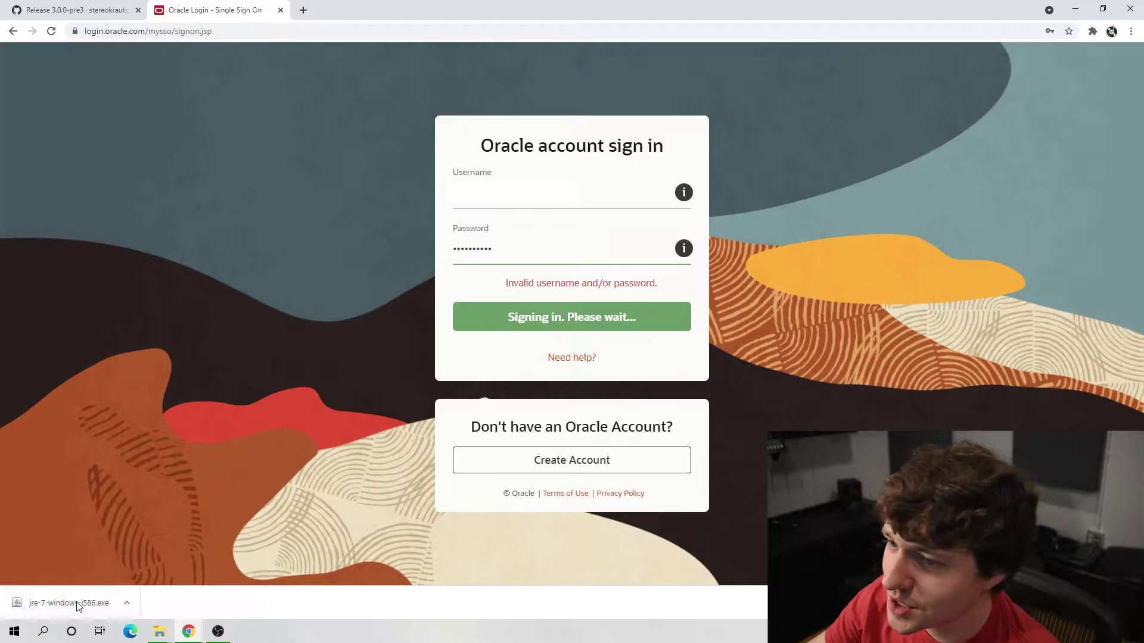
{"action": "left_click", "coordinate": [77, 603]}
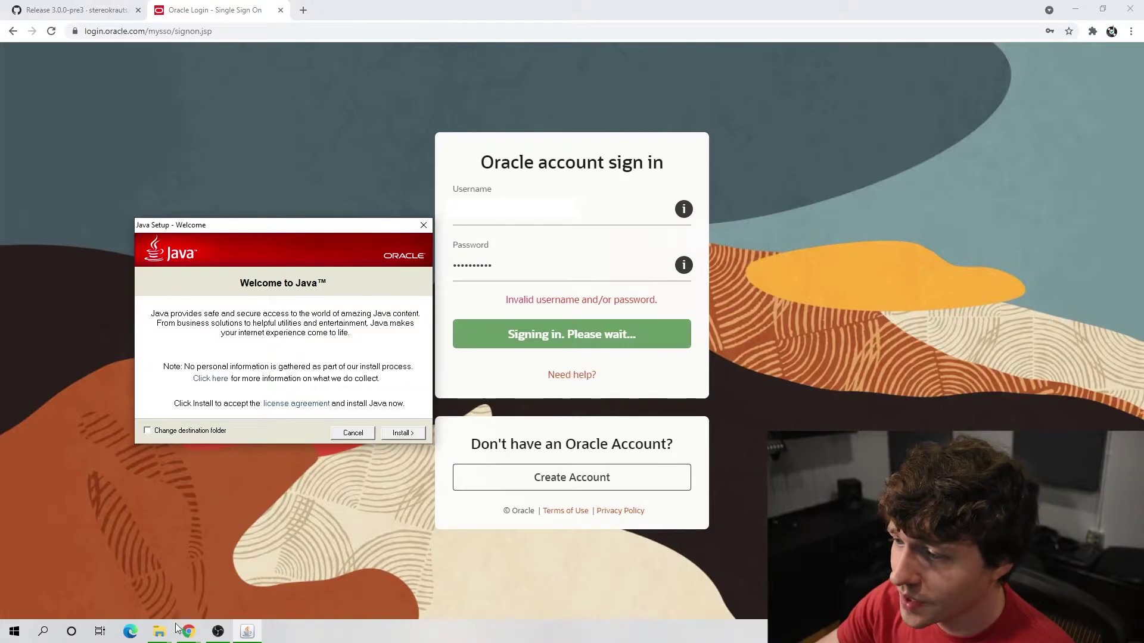
Bring the Stereoscope folder window forward and display its full path, C:\Program Files\Stereoscope.
{"action": "mouse_move", "coordinate": [171, 634]}
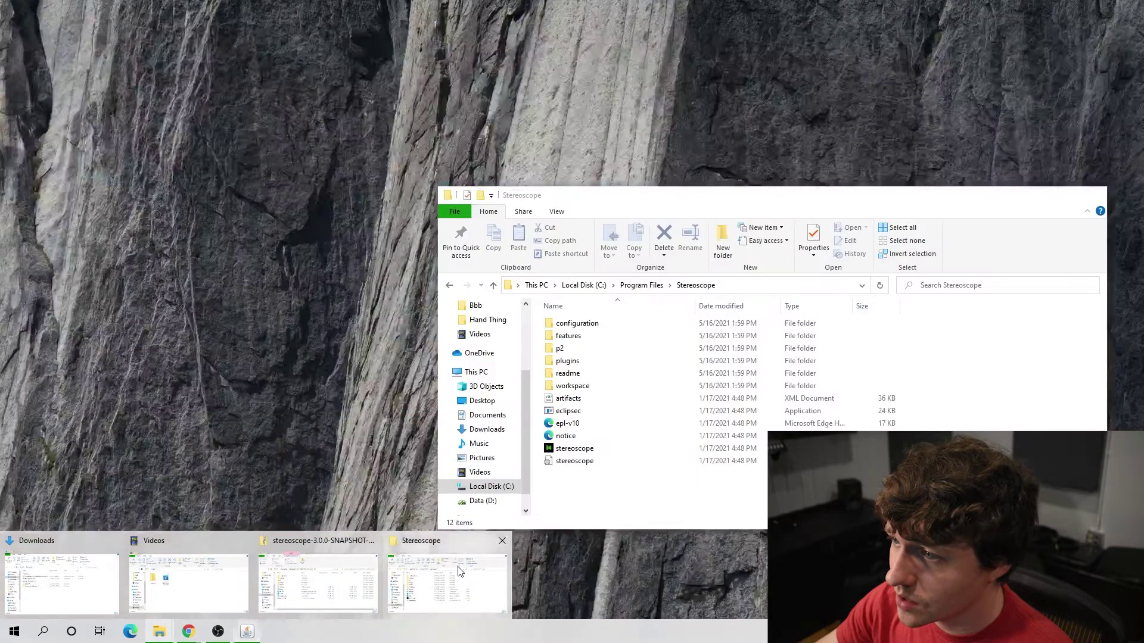
{"action": "left_click", "coordinate": [459, 572]}
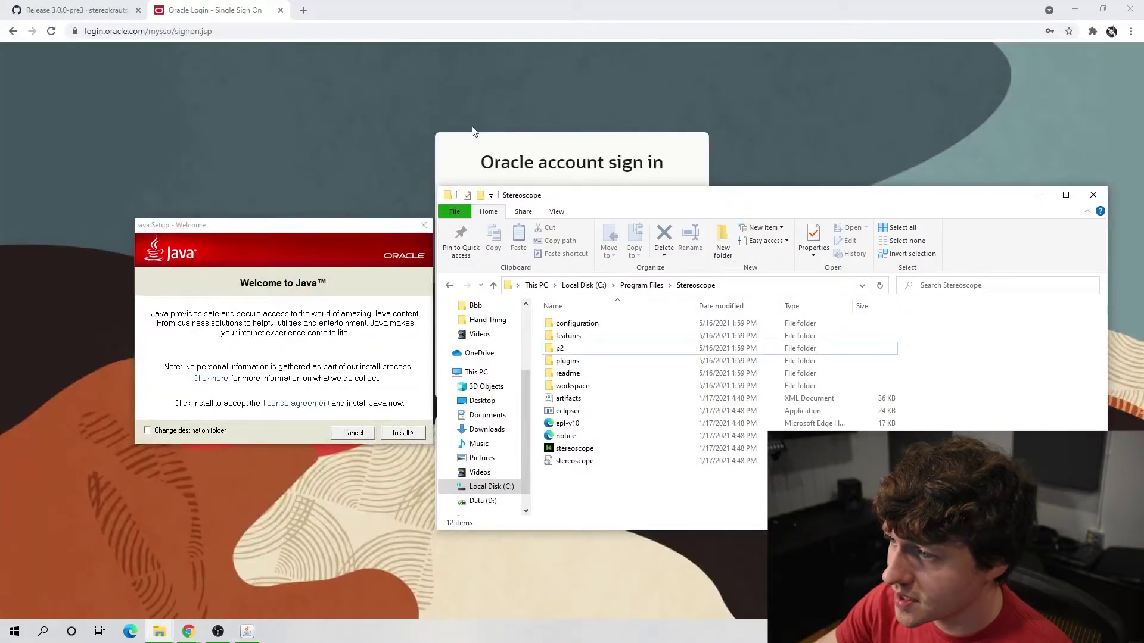
{"action": "left_click", "coordinate": [731, 289]}
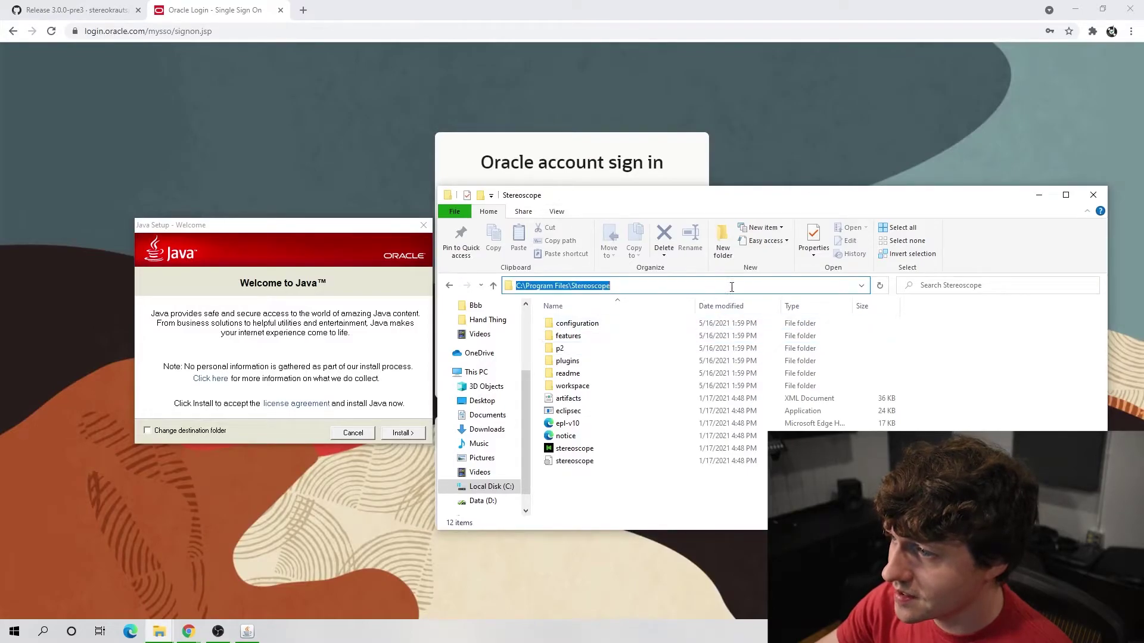
{"action": "left_click", "coordinate": [621, 285]}
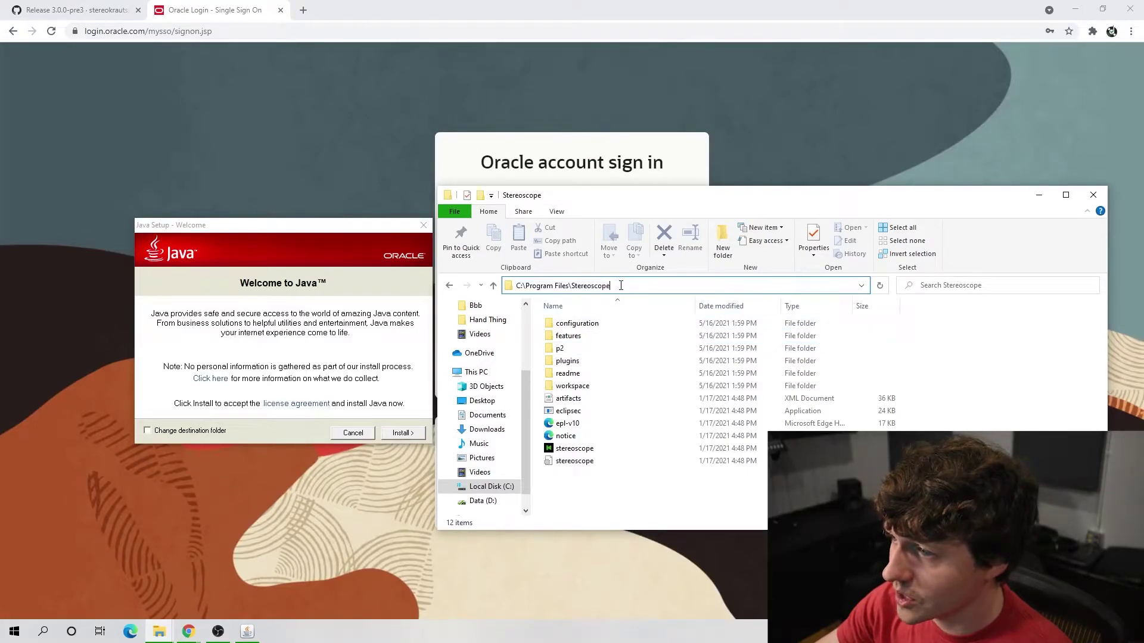
Choose to change the destination folder in Java Setup, continue, and move the setup window clear of the Stereoscope folder window.
{"action": "left_click", "coordinate": [180, 393]}
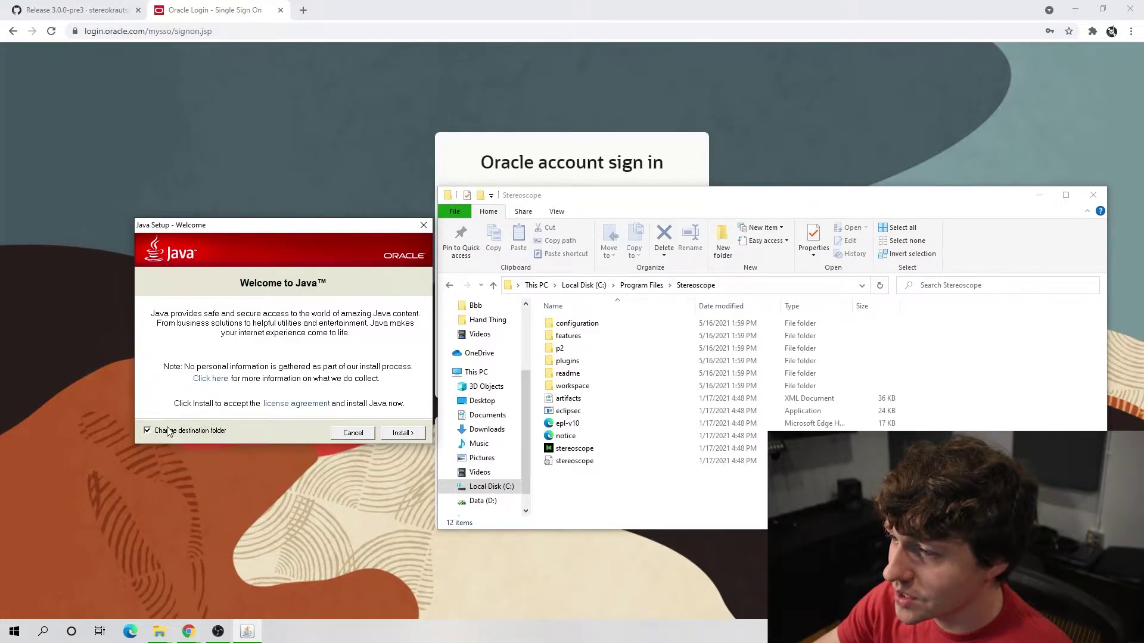
{"action": "left_click", "coordinate": [405, 434]}
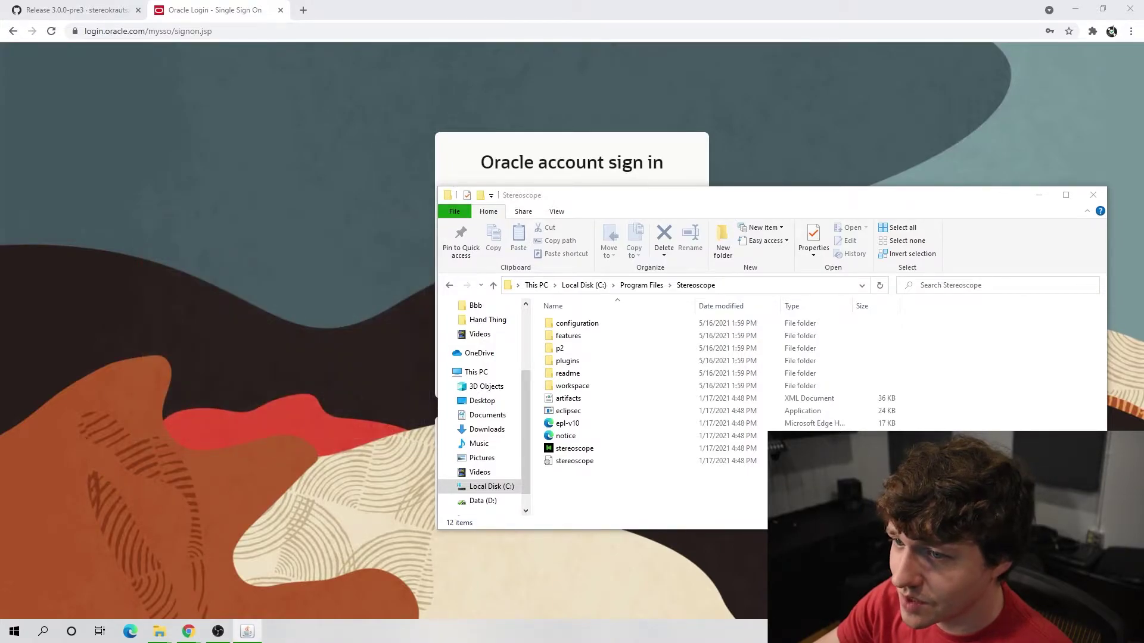
{"action": "left_click_drag", "start_coordinate": [418, 264], "coordinate": [292, 234]}
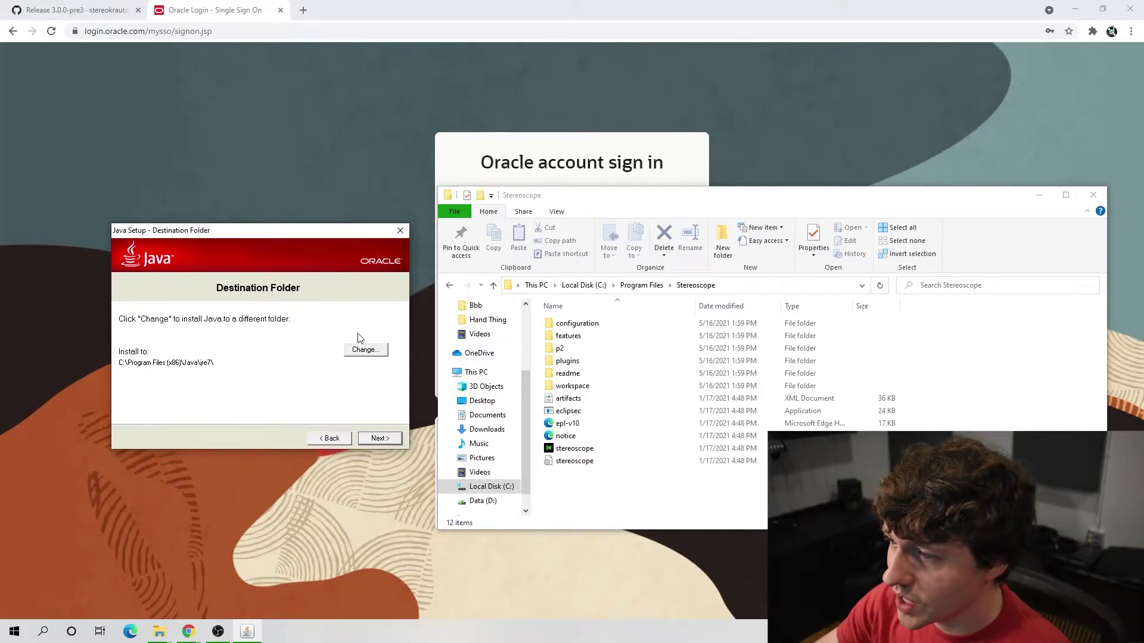
Browse for a different Java install location and select the Stereoscope folder inside Program Files on Local Disk (C:).
{"action": "left_click", "coordinate": [364, 351]}
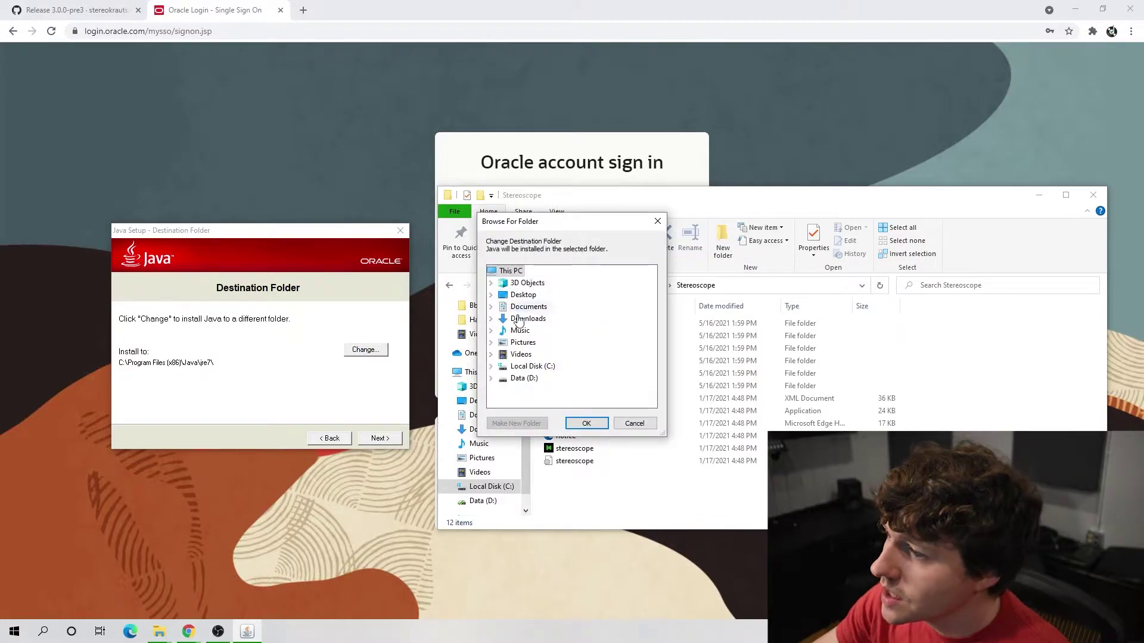
{"action": "left_click", "coordinate": [492, 365]}
{"action": "left_click_drag", "start_coordinate": [542, 228], "coordinate": [304, 228]}
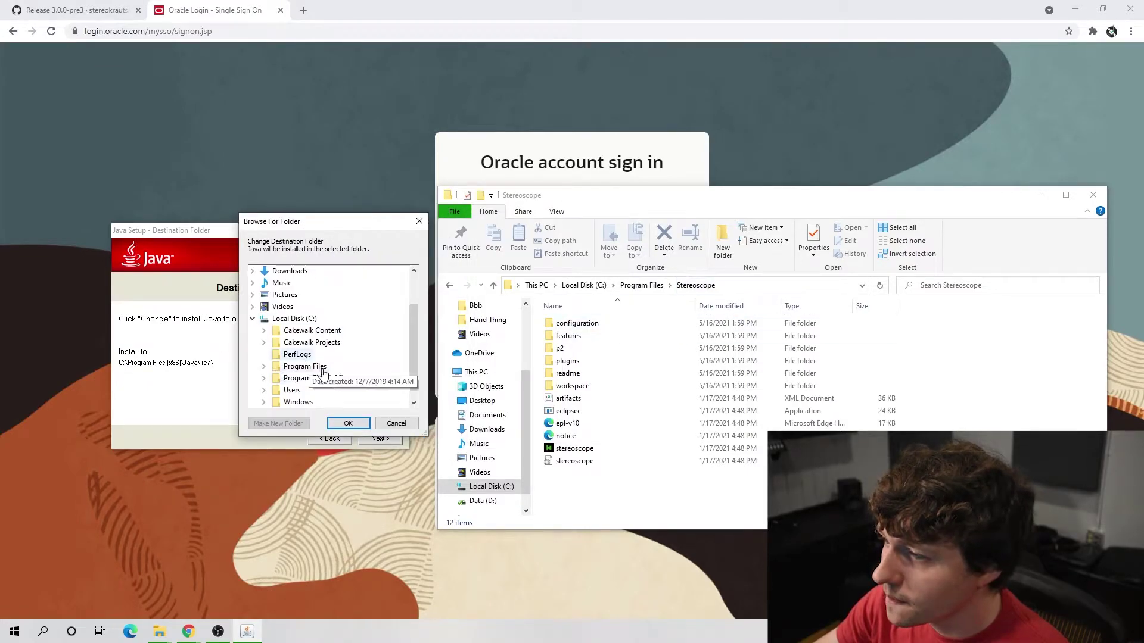
{"action": "left_click", "coordinate": [264, 364]}
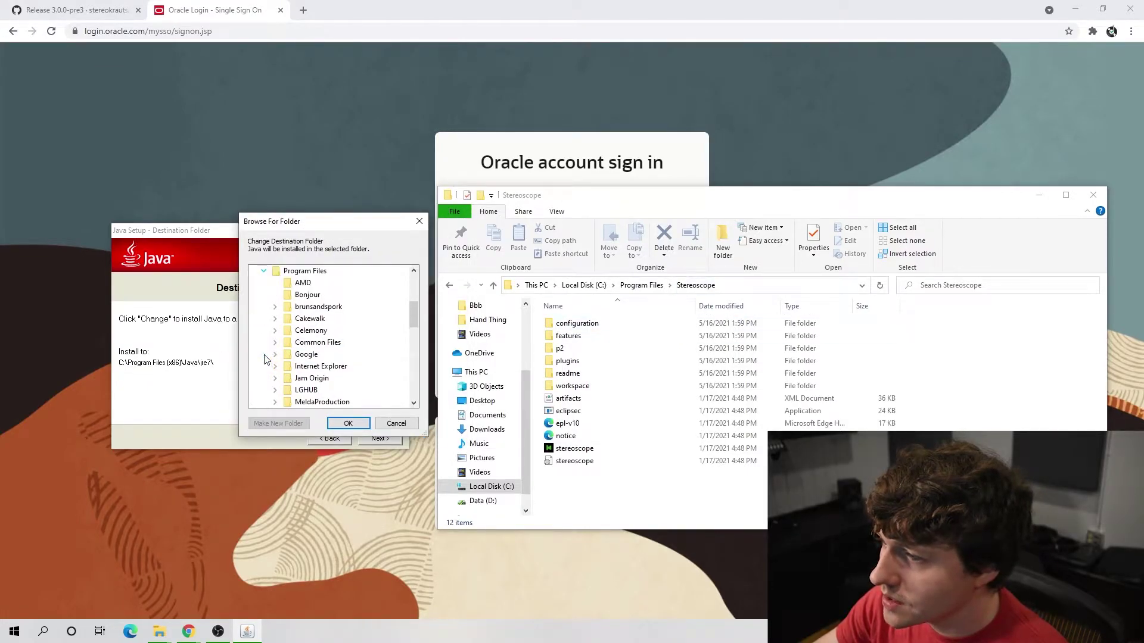
{"action": "scroll", "coordinate": [266, 360], "scroll_direction": "down", "scroll_amount": 6}
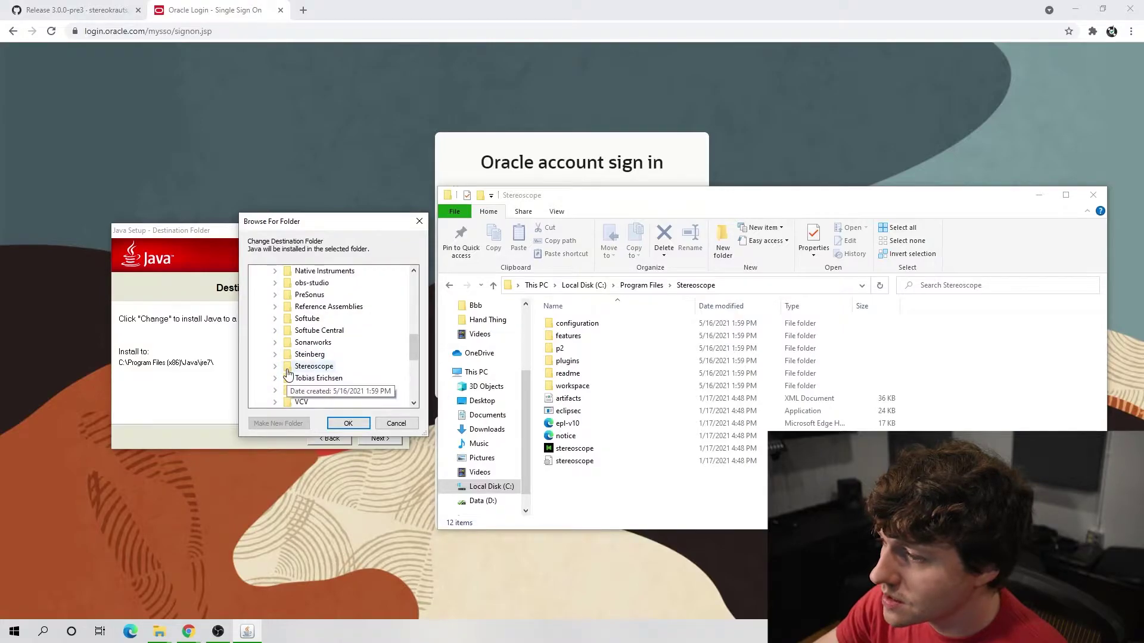
{"action": "double_click", "coordinate": [288, 368]}
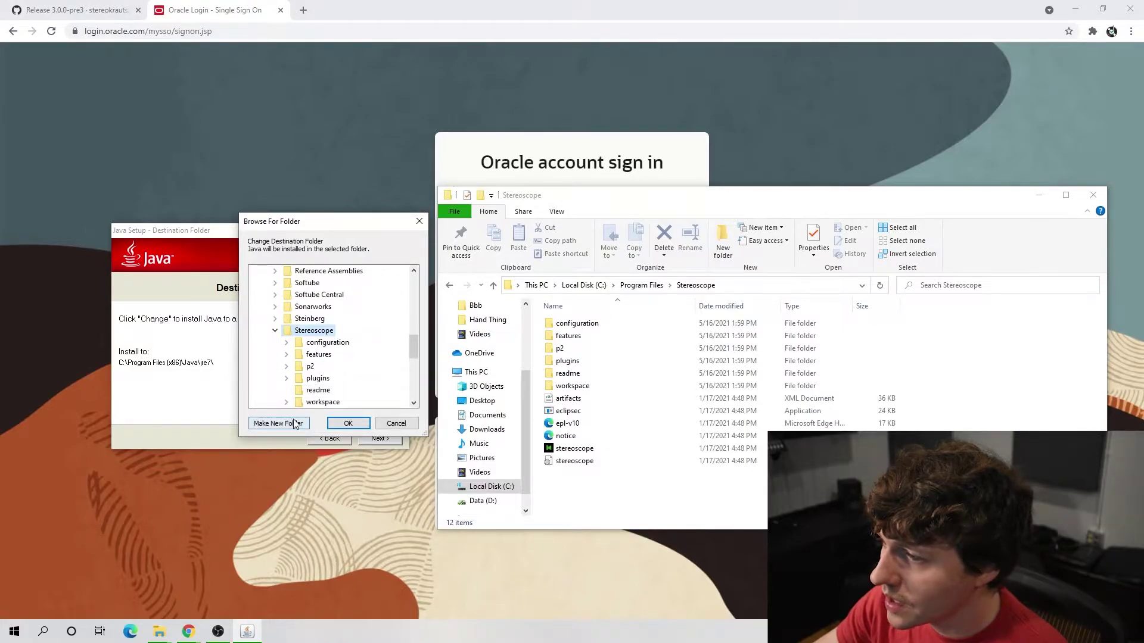
Create a folder named java inside Stereoscope, install Java into it, and close the completed setup.
{"action": "left_click", "coordinate": [287, 424]}
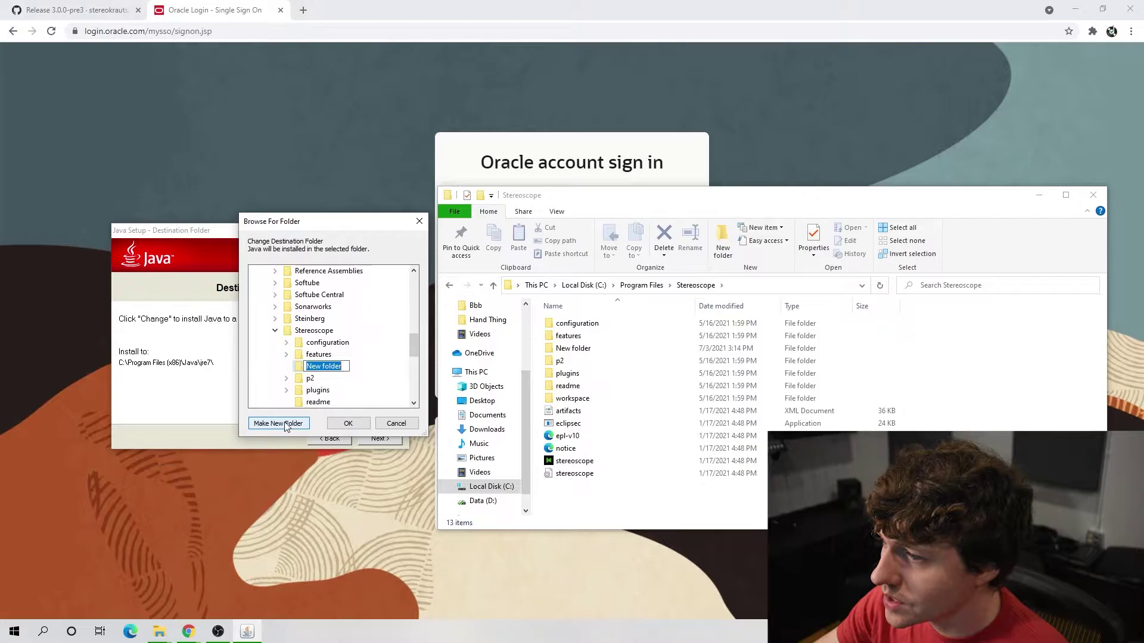
{"action": "type", "text": "java"}
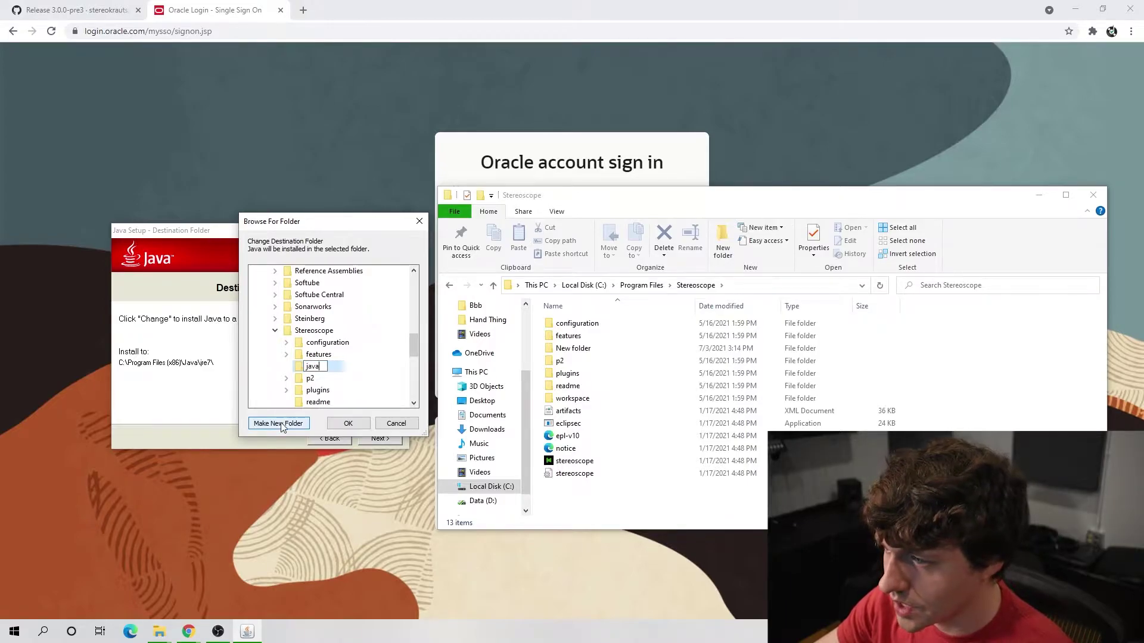
{"action": "left_click", "coordinate": [349, 422]}
{"action": "left_click", "coordinate": [397, 440]}
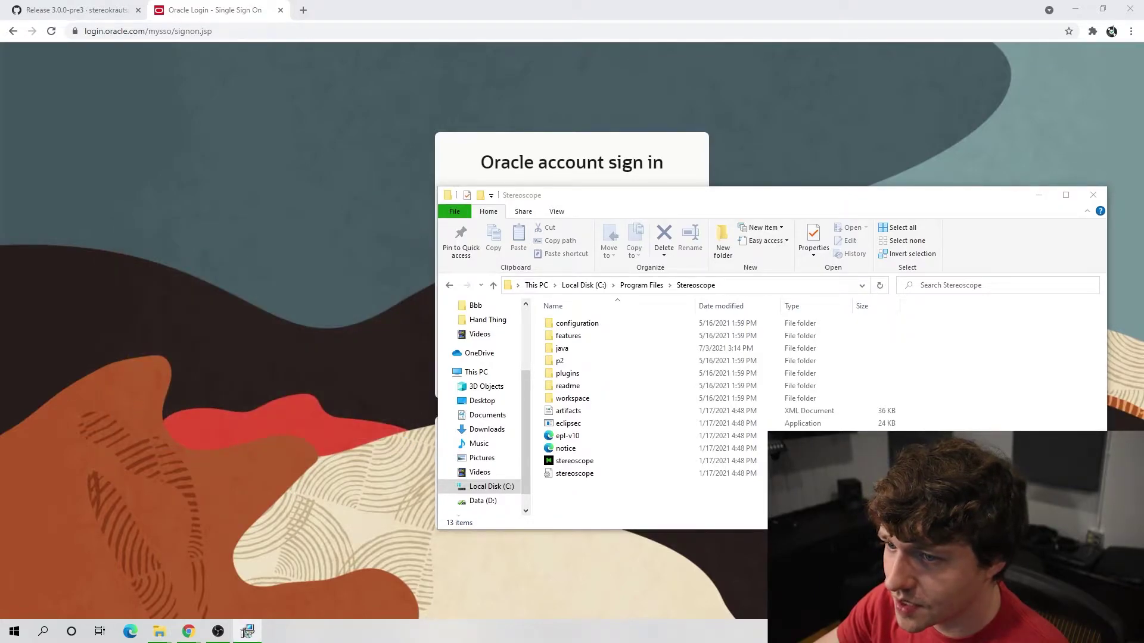
{"action": "left_click", "coordinate": [247, 633]}
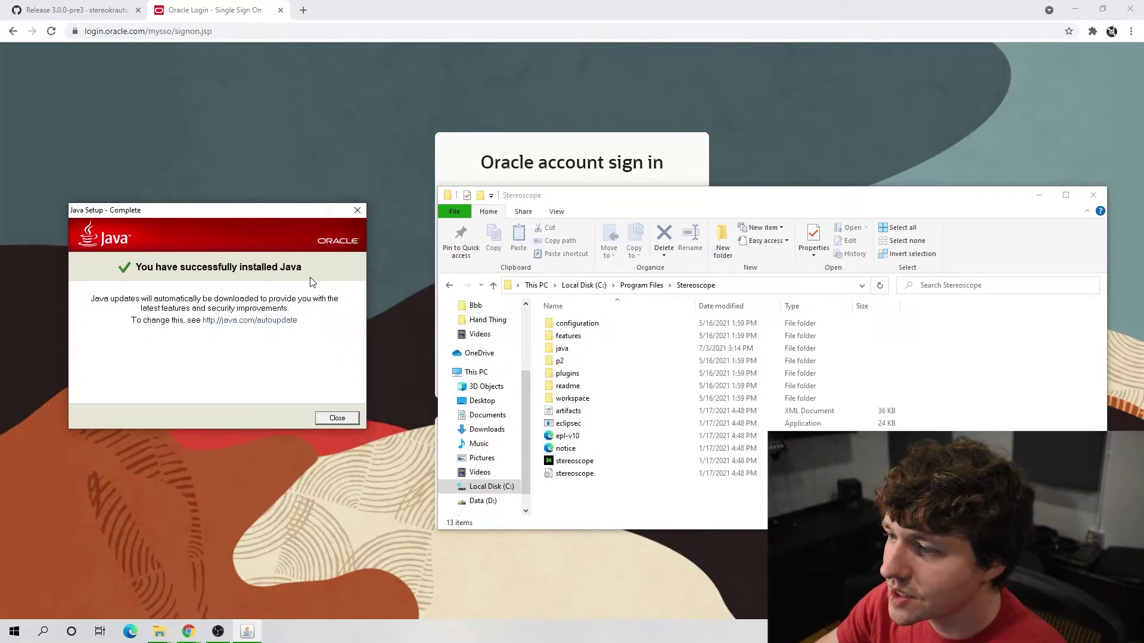
{"action": "left_click", "coordinate": [332, 420]}
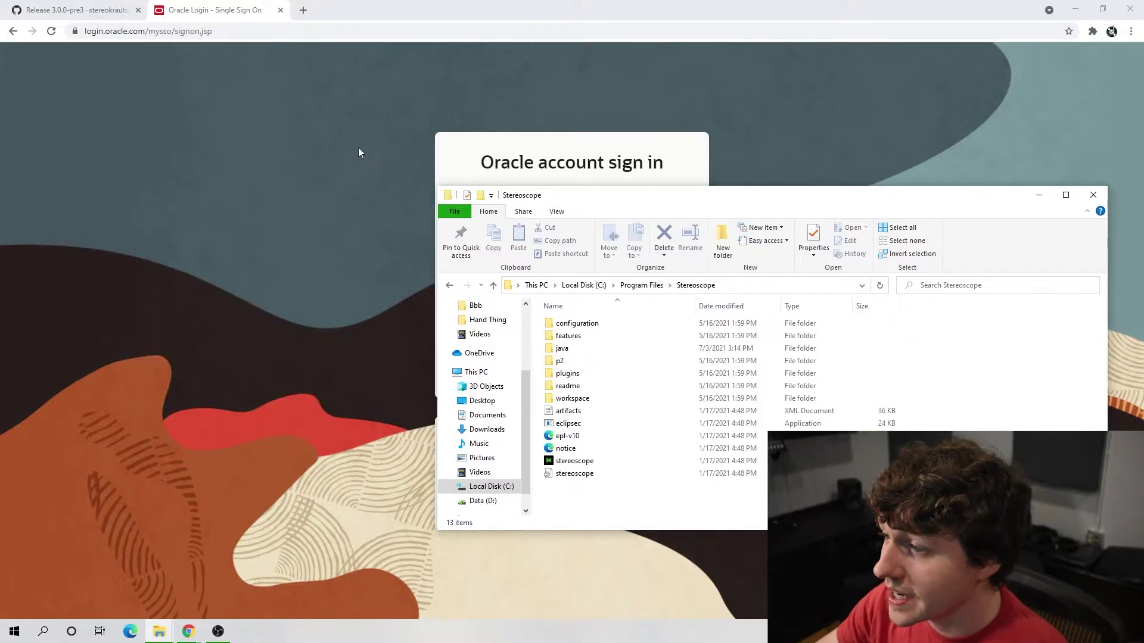
Launch the stereoscope application from its program folder and reposition its window on the desktop.
{"action": "double_click", "coordinate": [574, 461]}
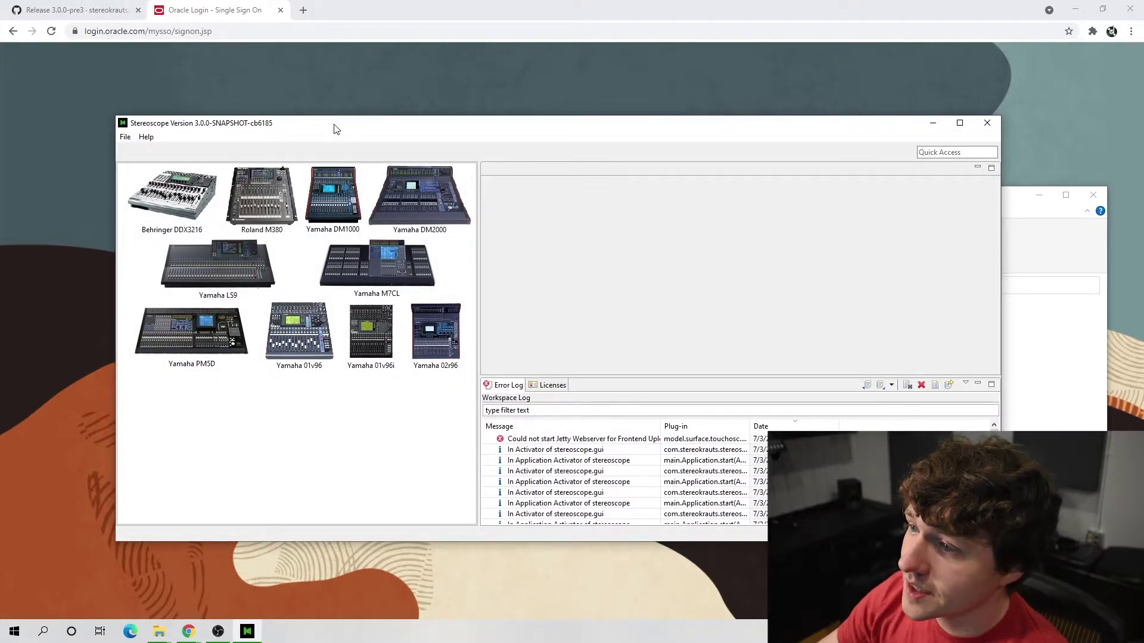
{"action": "left_click_drag", "start_coordinate": [337, 130], "coordinate": [360, 109]}
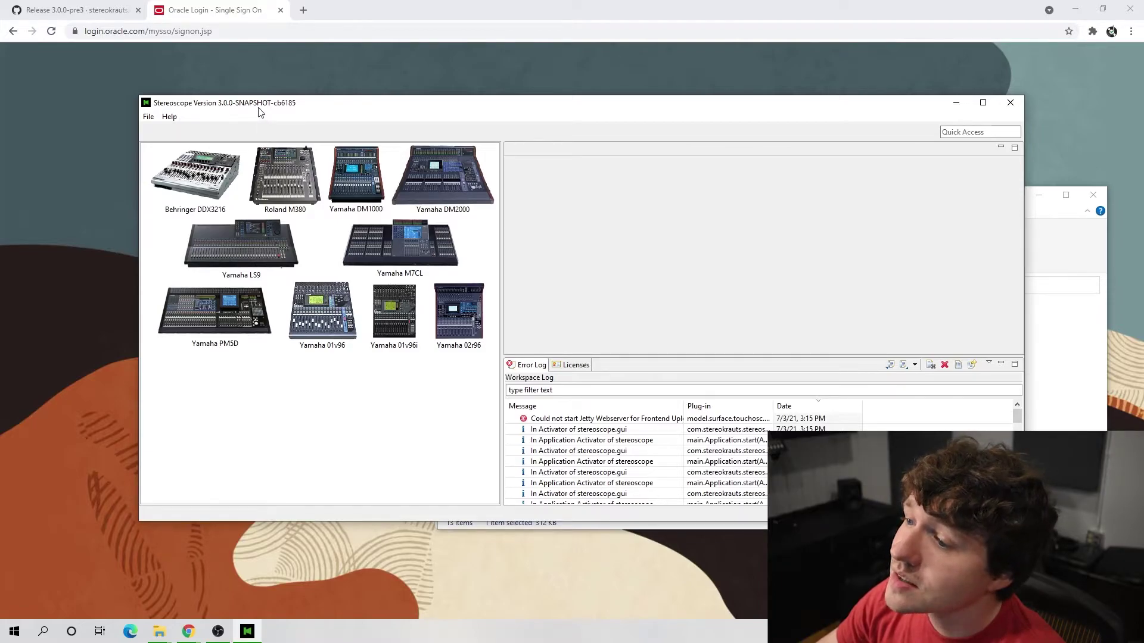
{"action": "left_click_drag", "start_coordinate": [259, 106], "coordinate": [263, 108]}
{"action": "left_click", "coordinate": [149, 117]}
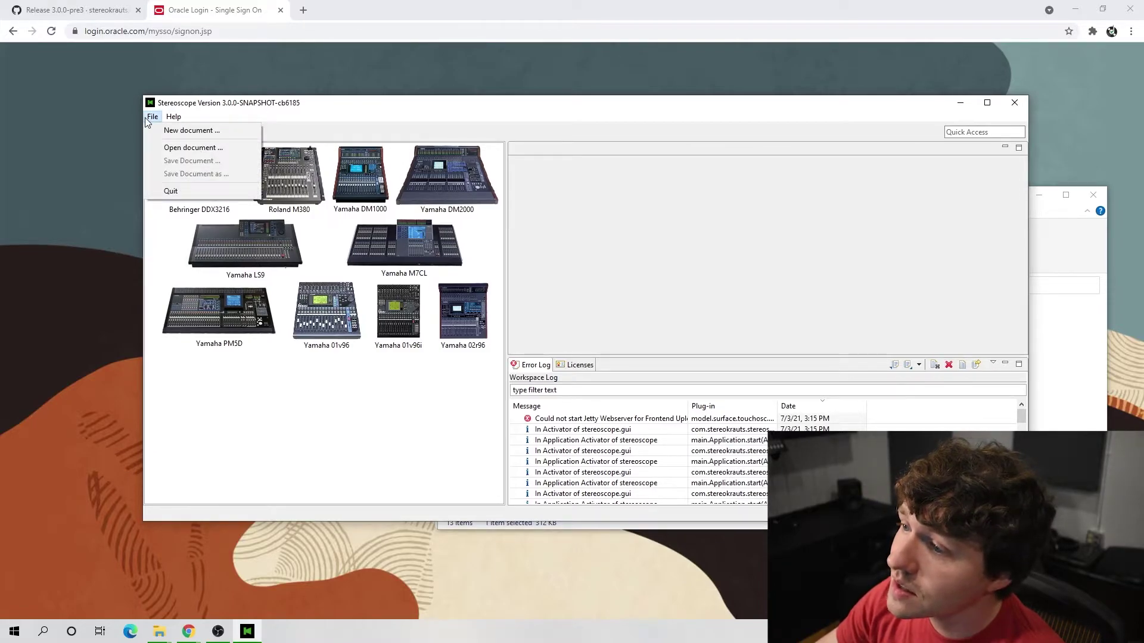
{"action": "key", "text": "Escape"}
{"action": "left_click", "coordinate": [173, 117]}
{"action": "mouse_move", "coordinate": [154, 118]}
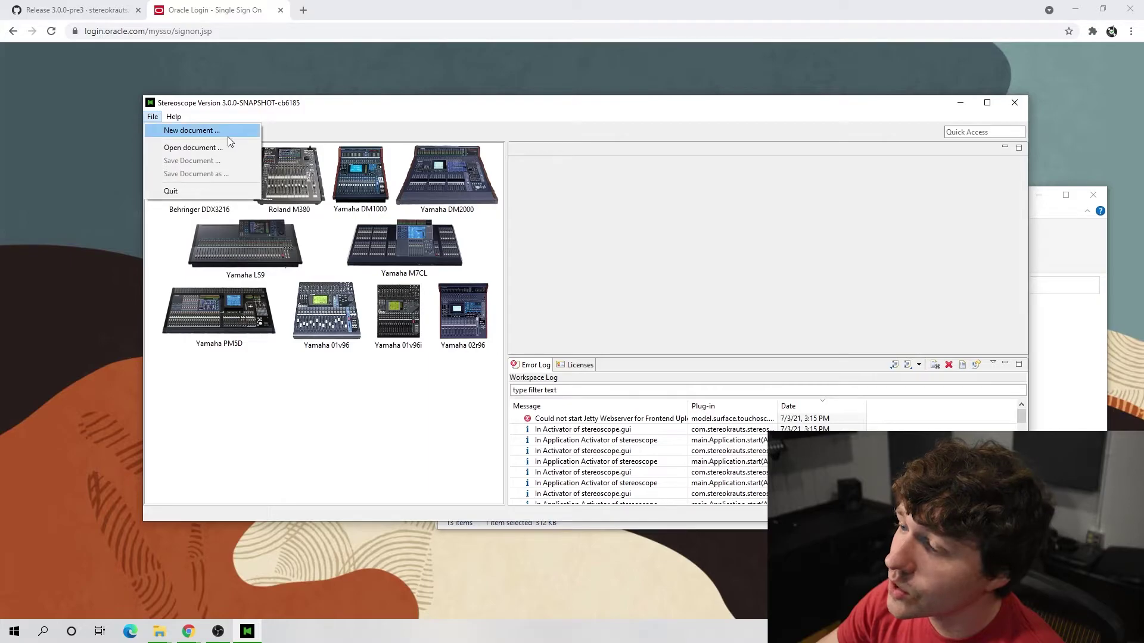
{"action": "left_click", "coordinate": [228, 114]}
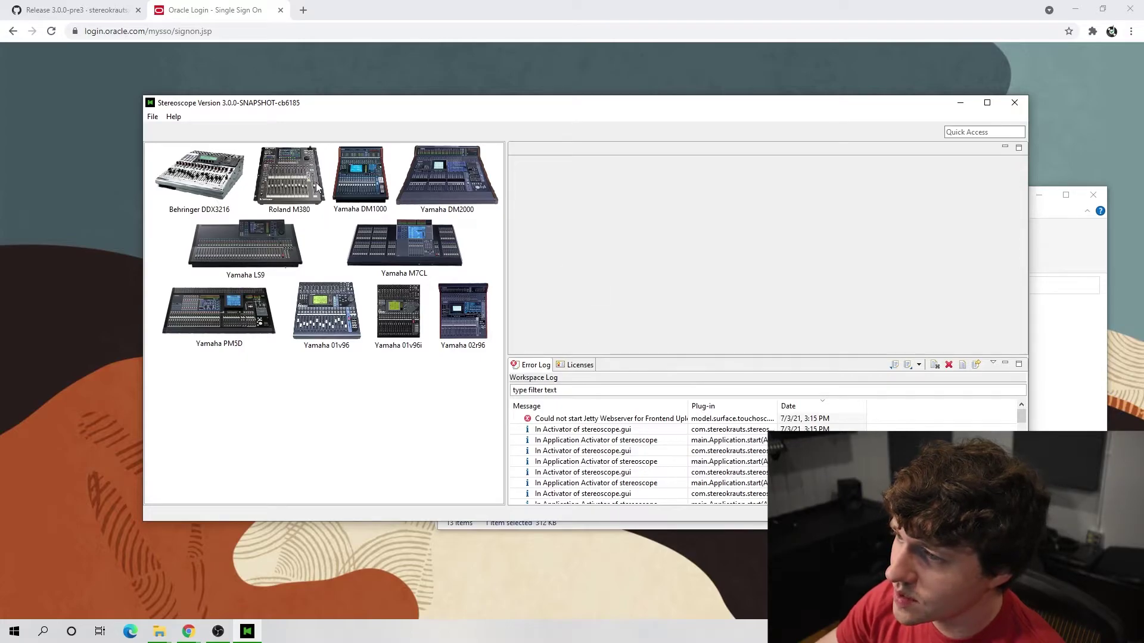
{"action": "left_click", "coordinate": [152, 116]}
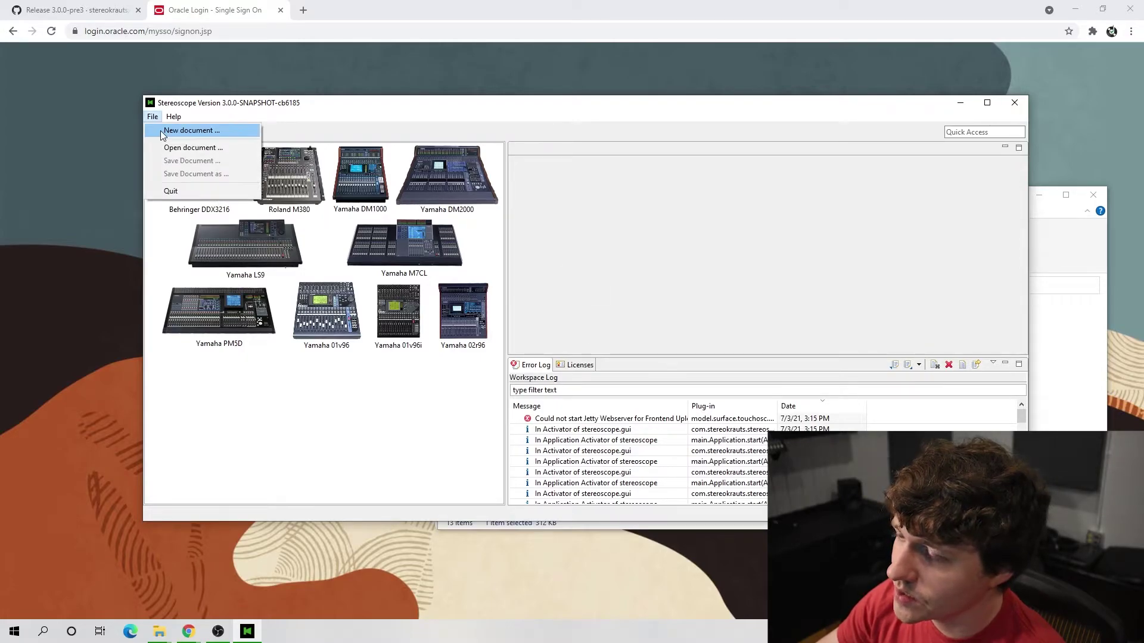
Open the mixer connection setup for the Yamaha DM1000 and review the available MIDI input and output ports.
{"action": "left_click", "coordinate": [381, 182]}
{"action": "double_click", "coordinate": [381, 182]}
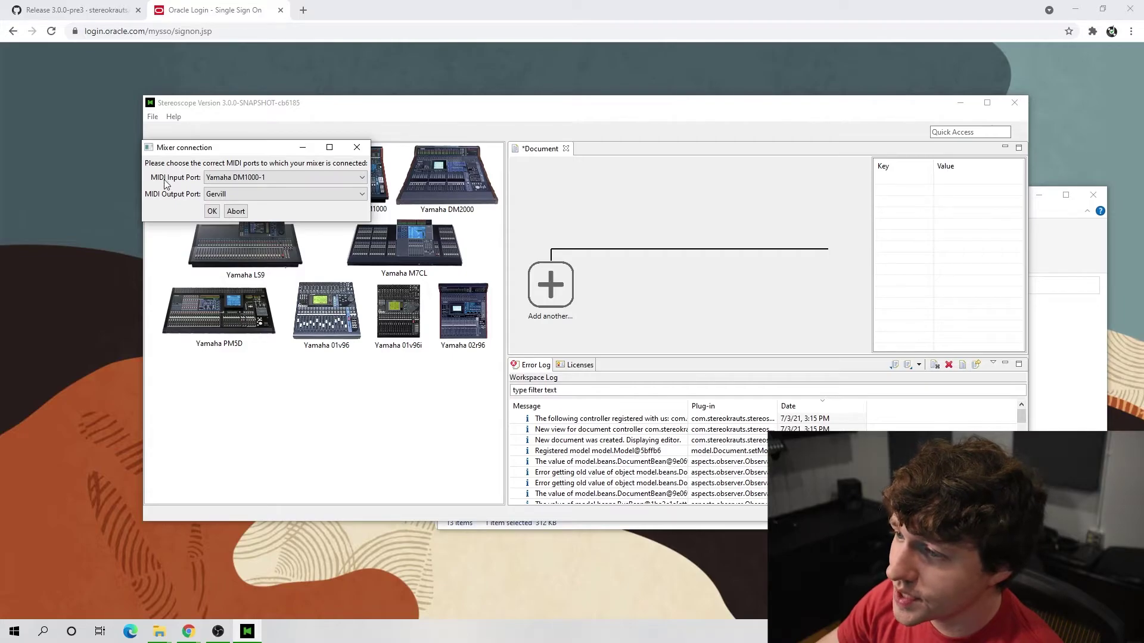
{"action": "left_click", "coordinate": [268, 178]}
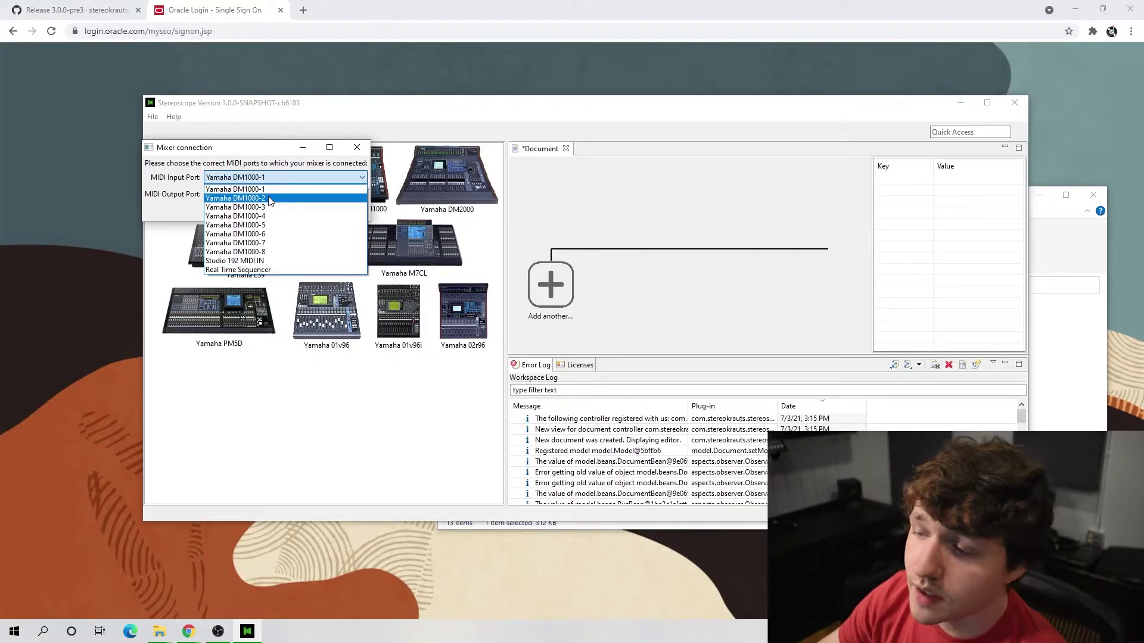
{"action": "left_click", "coordinate": [203, 166]}
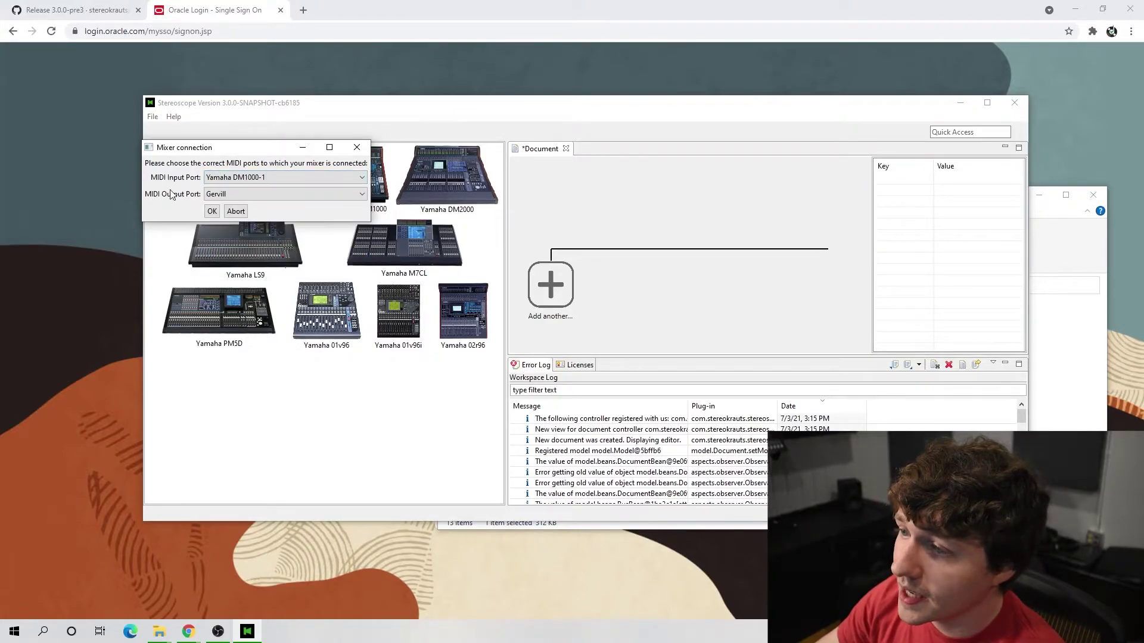
{"action": "left_click", "coordinate": [255, 195]}
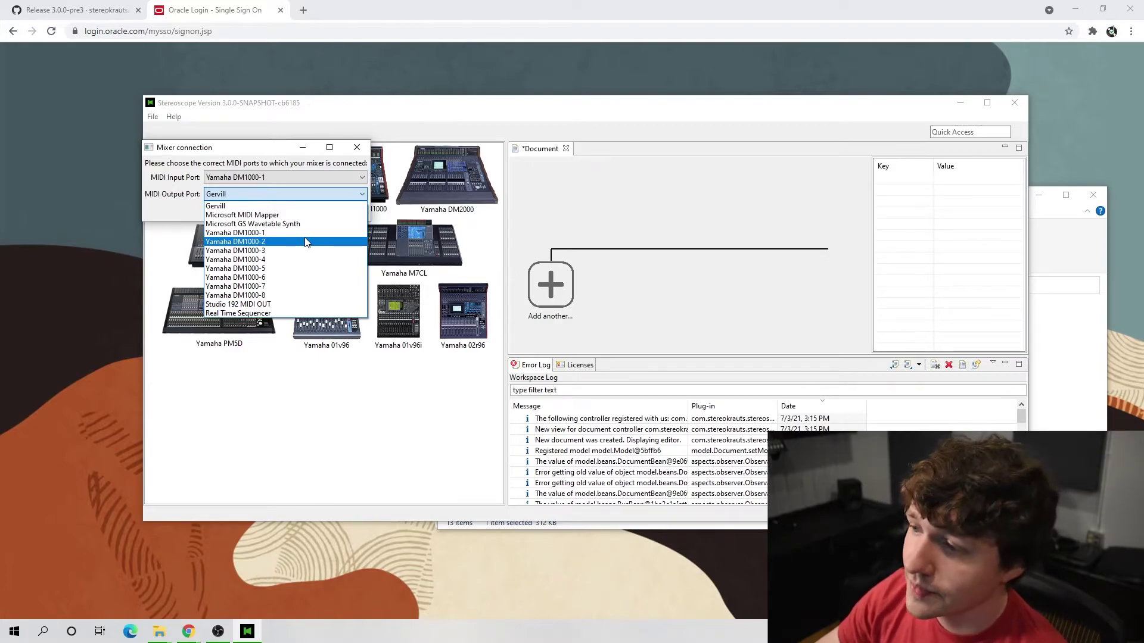
{"action": "left_click", "coordinate": [267, 156]}
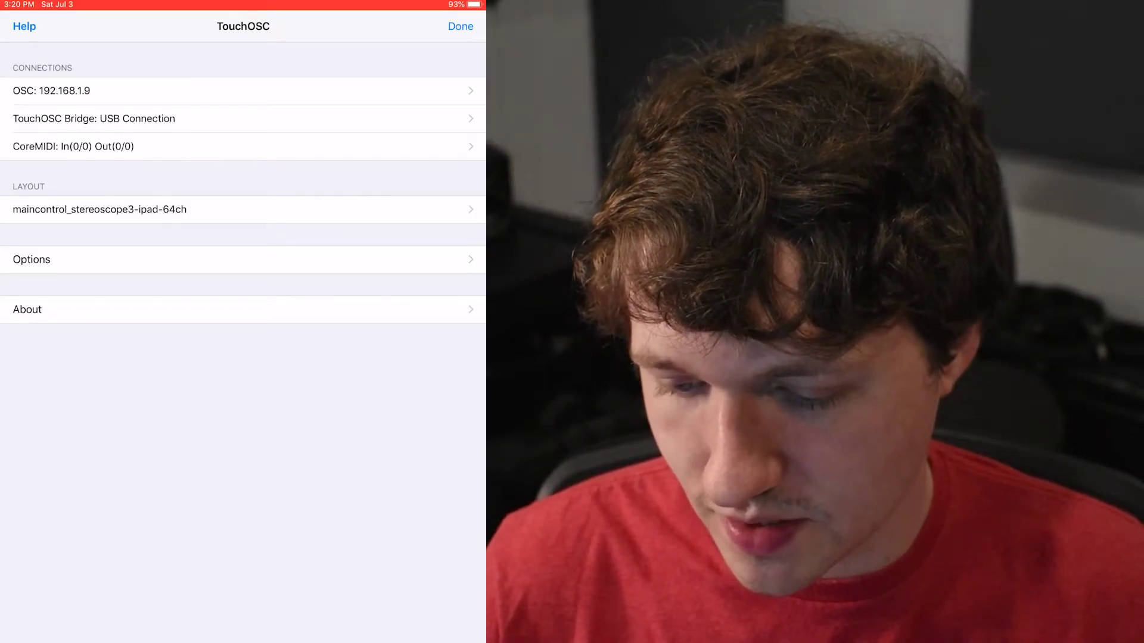
Switch to TouchOSC on the iPad and leave its settings with the maincontrol_stereoscope3-ipad-64ch layout selected.
{"action": "left_click", "coordinate": [461, 26]}
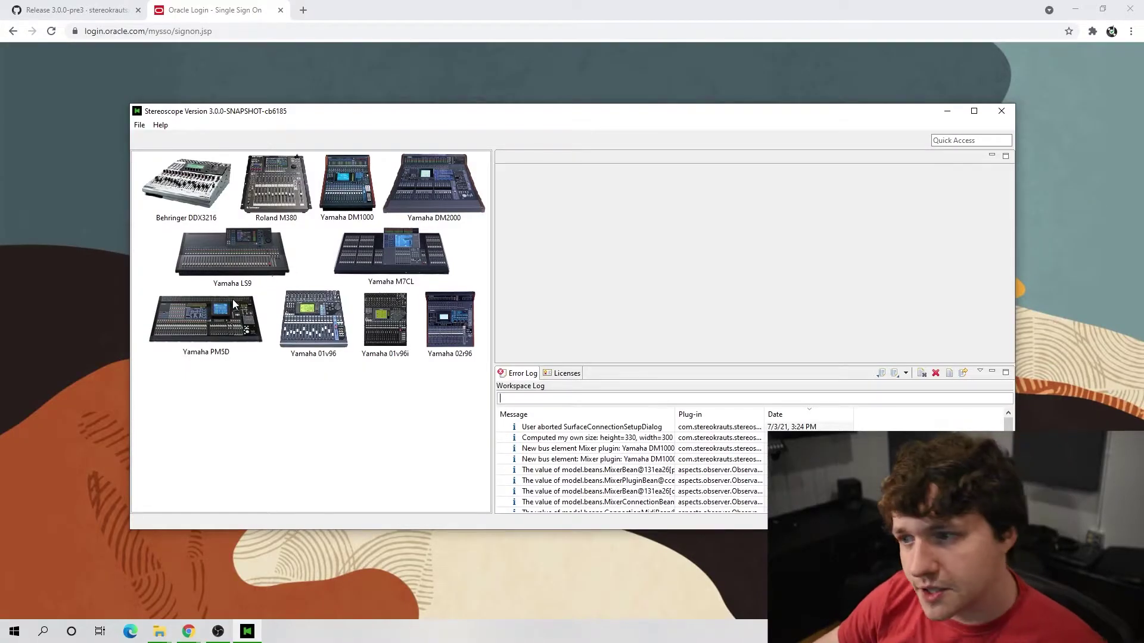
Add the Yamaha DM1000 in Stereoscope with both the MIDI input and output ports set to Yamaha DM1000-4.
{"action": "double_click", "coordinate": [344, 188]}
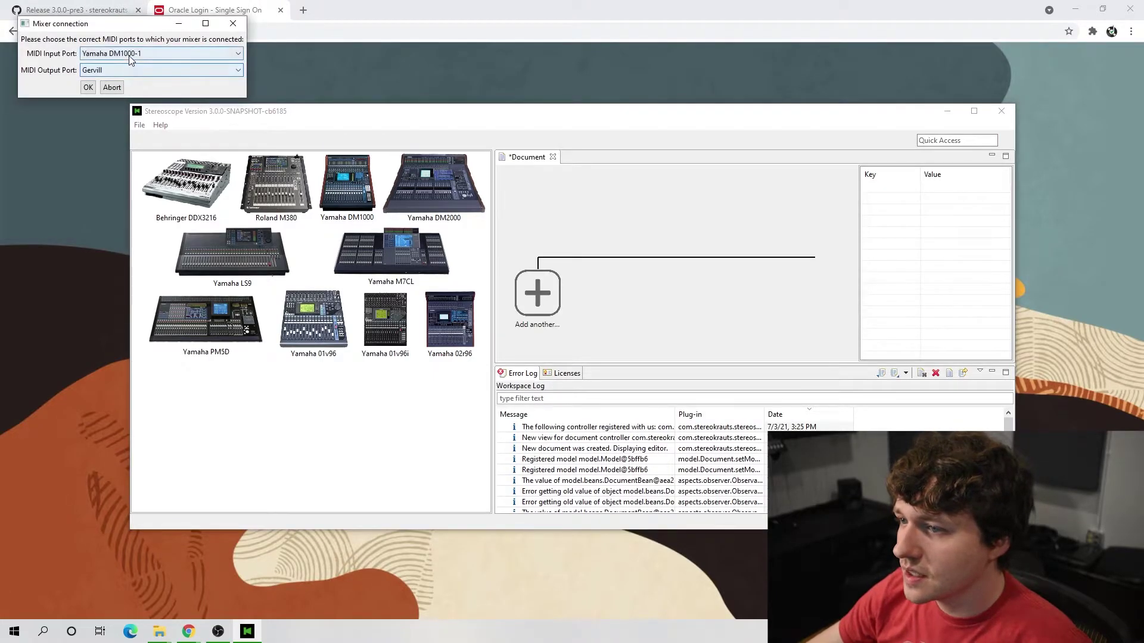
{"action": "left_click", "coordinate": [129, 55]}
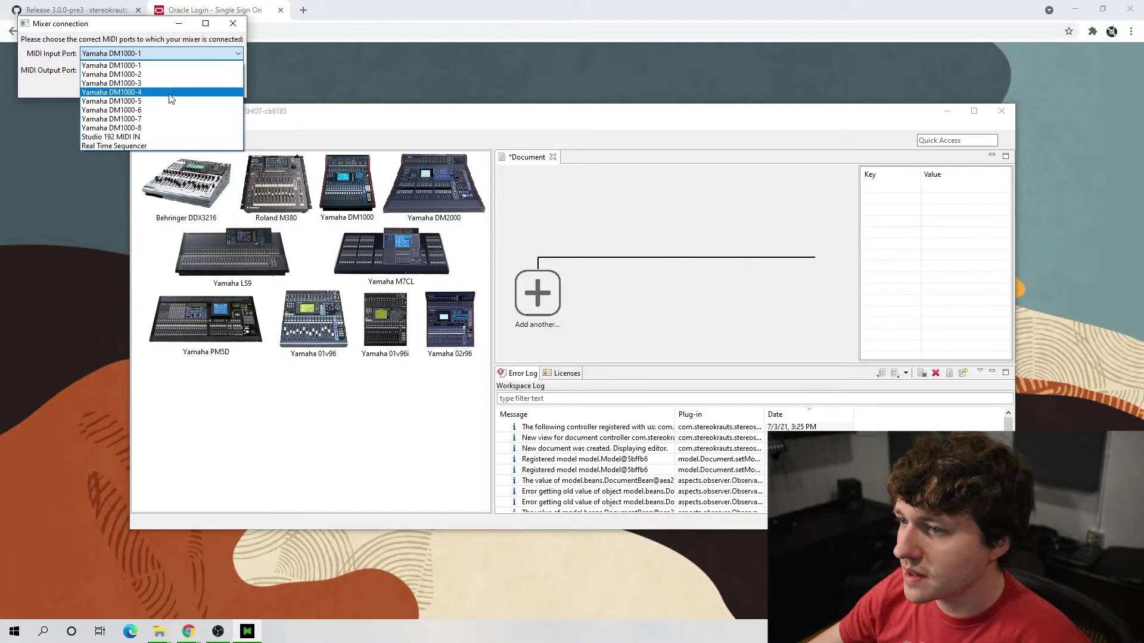
{"action": "left_click", "coordinate": [170, 94]}
{"action": "left_click", "coordinate": [105, 72]}
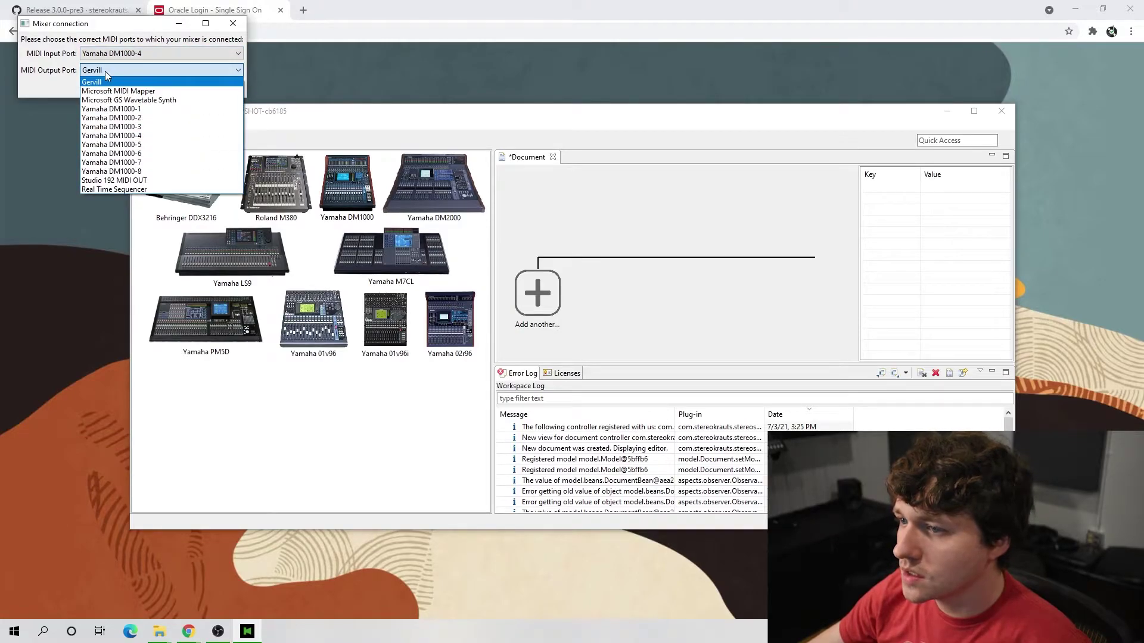
{"action": "left_click", "coordinate": [154, 136]}
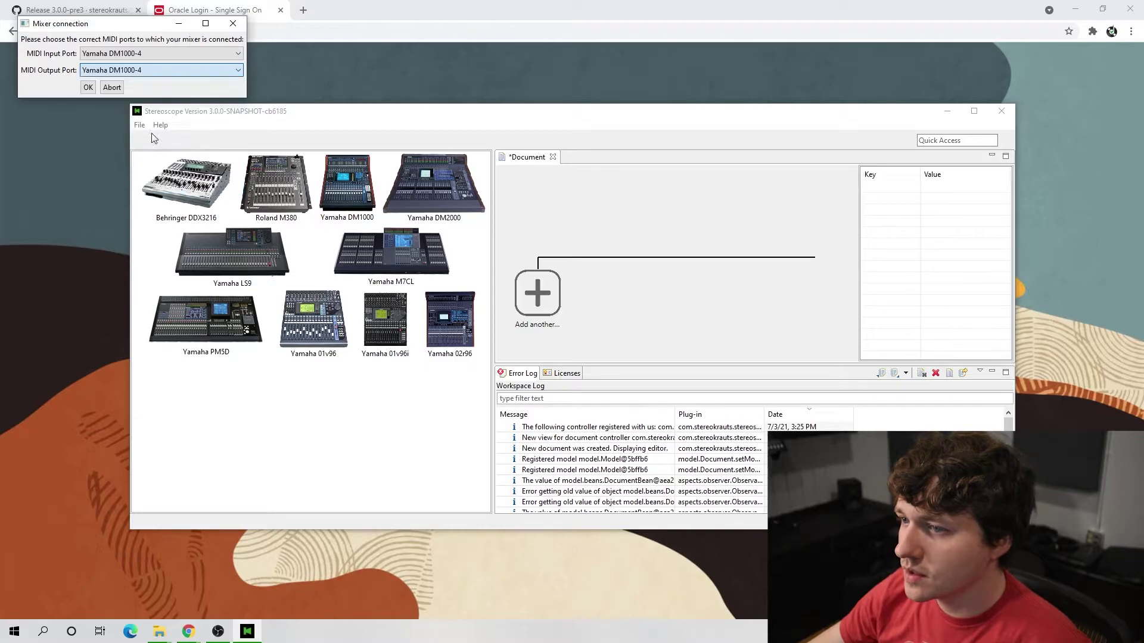
{"action": "left_click", "coordinate": [88, 88]}
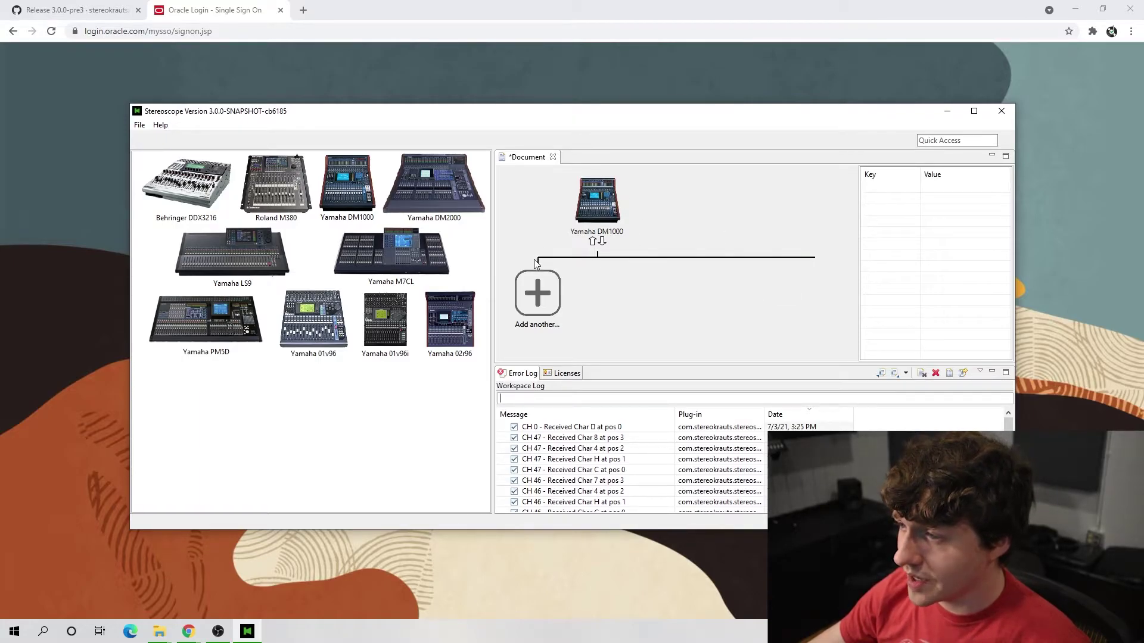
Add a new TouchOSC client to the bus using the autodetected surface at 10.0.0.9, port 9000.
{"action": "left_click", "coordinate": [539, 289]}
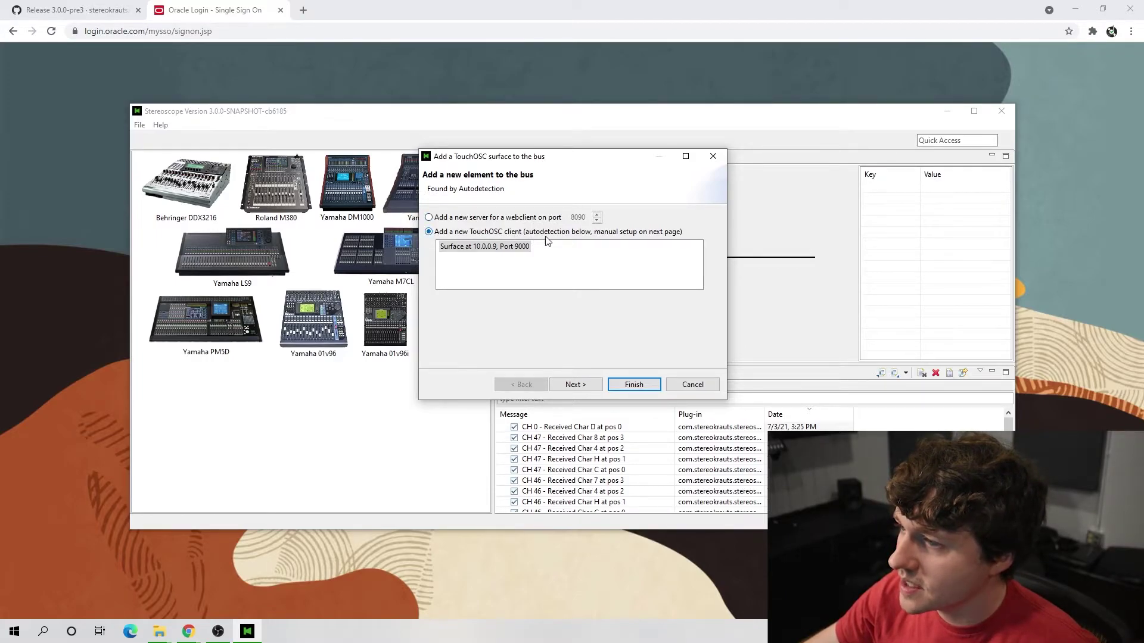
{"action": "left_click", "coordinate": [488, 247]}
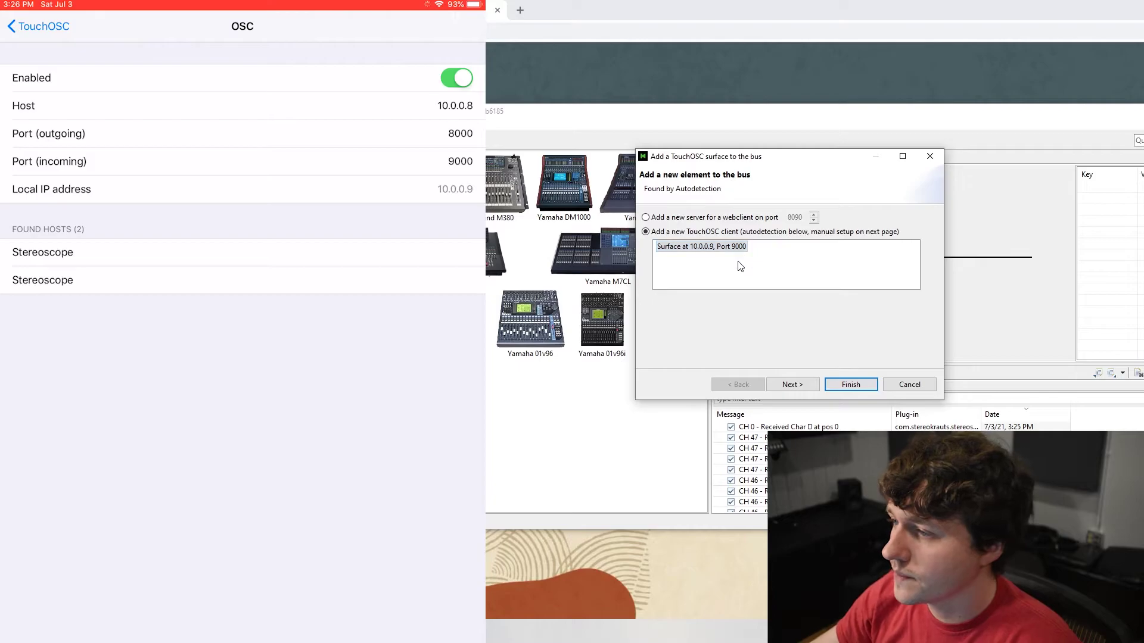
{"action": "left_click", "coordinate": [849, 385]}
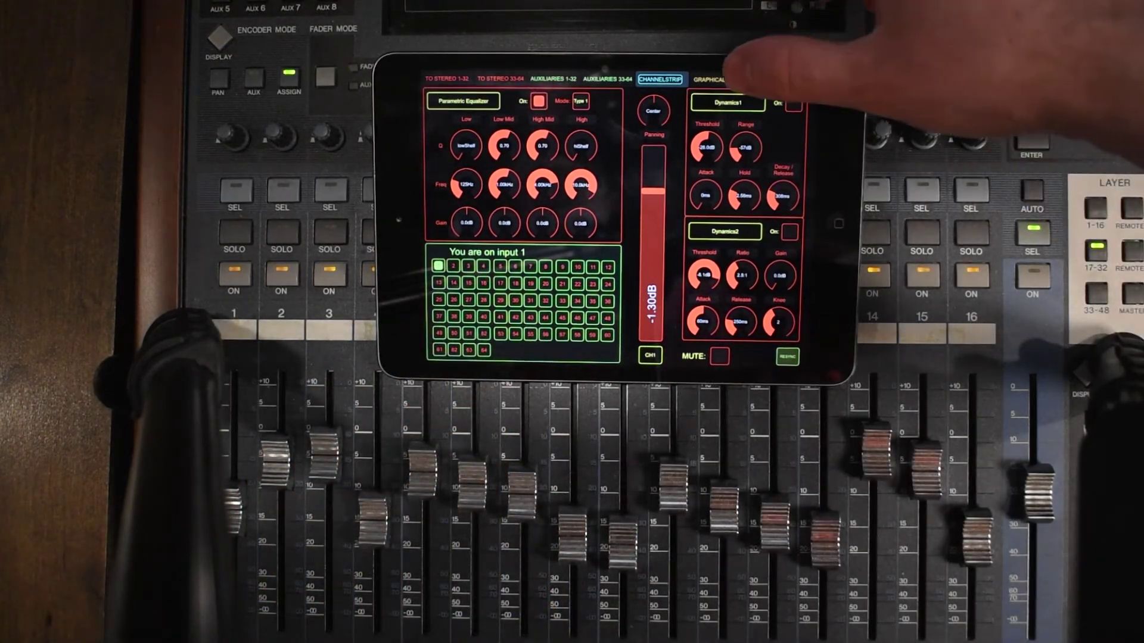
View the graphical EQs page of the TouchOSC layout on the iPad, then return to the To Stereo 1-32 faders.
{"action": "left_click", "coordinate": [712, 79]}
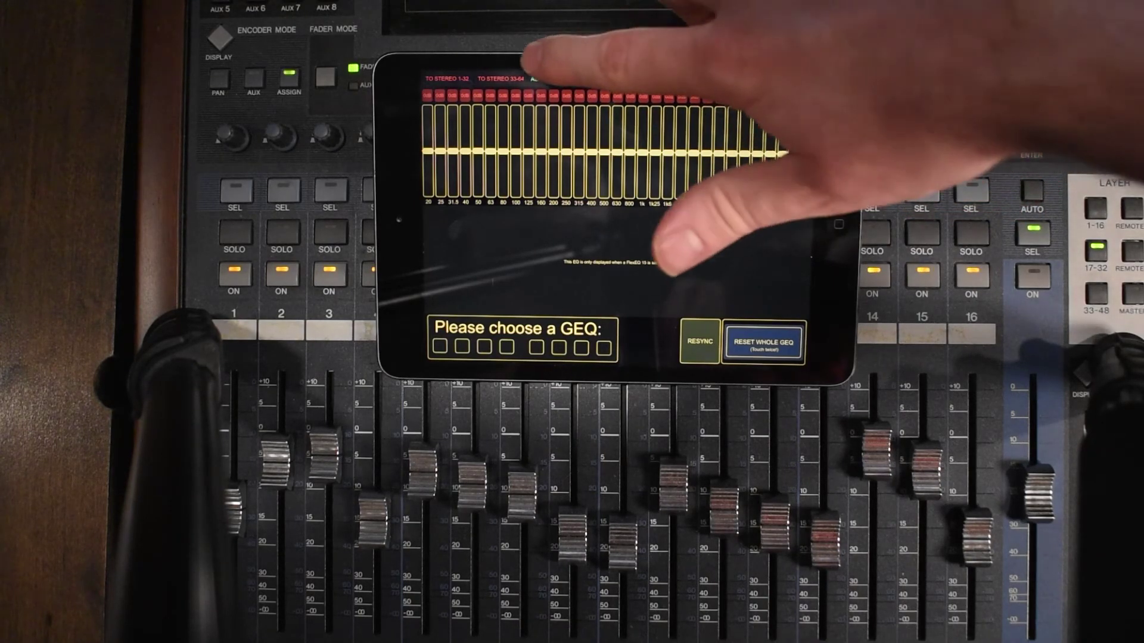
{"action": "left_click", "coordinate": [447, 78]}
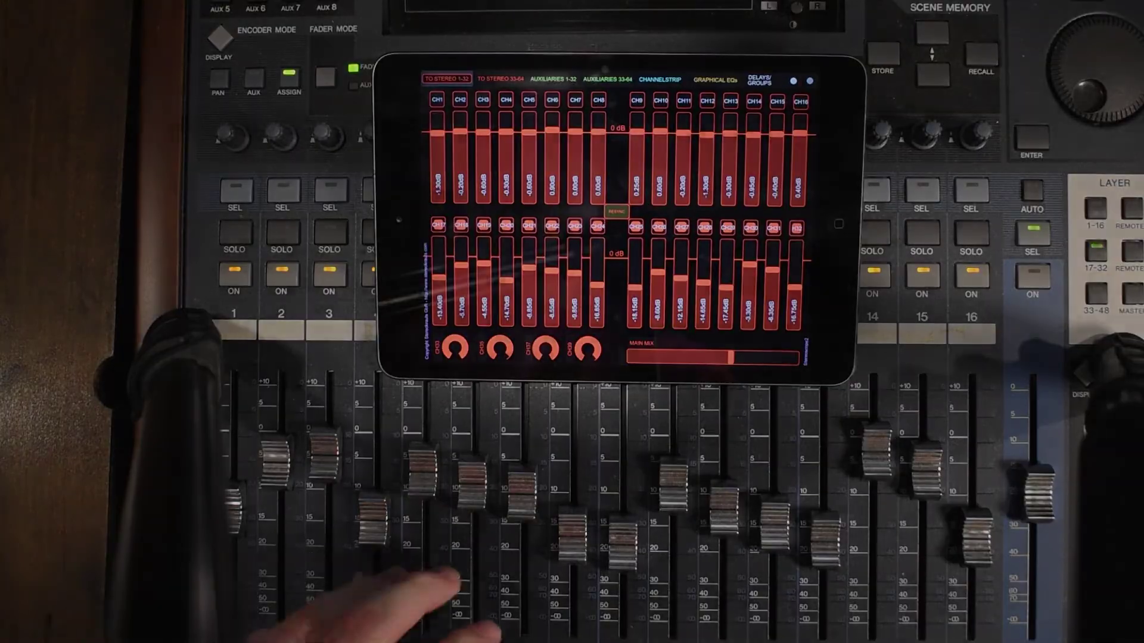